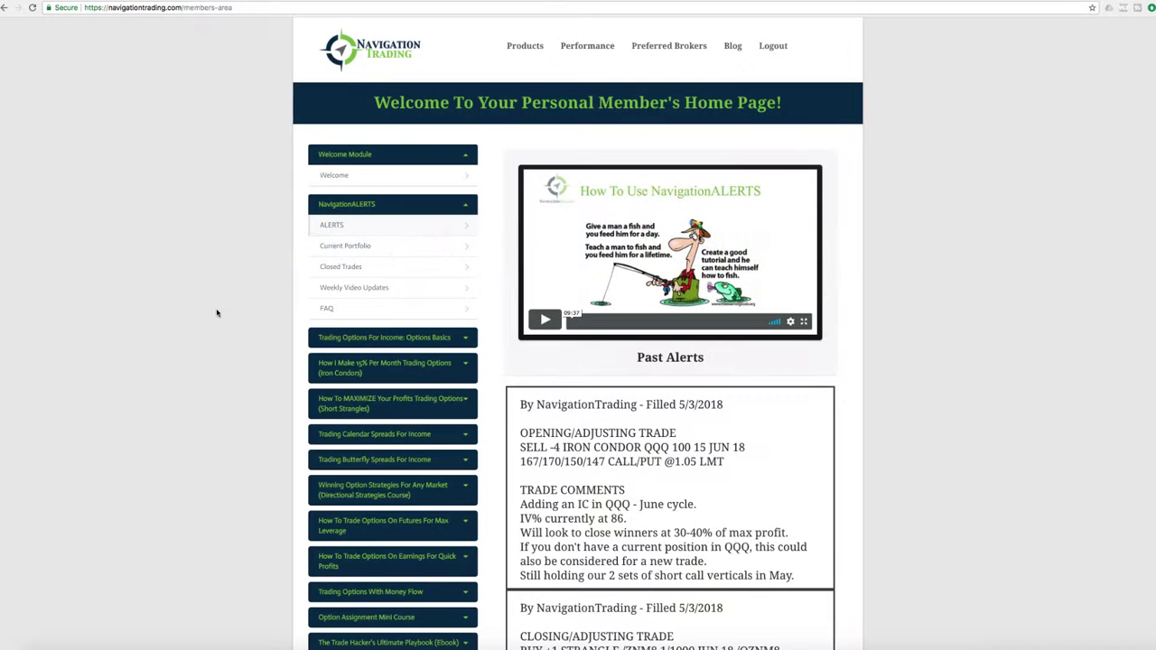
Find the 4/30 IYR strangle alert and highlight the IYR ticker and its 70 IV%
scroll(216, 313, "down", 10)
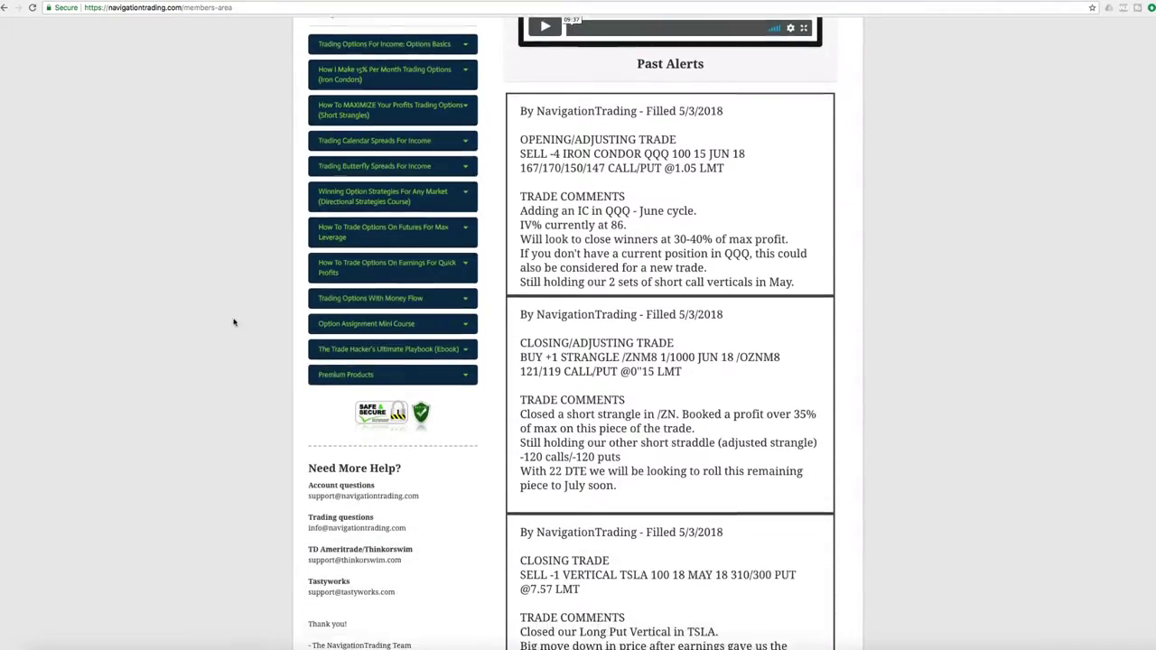
scroll(246, 325, "down", 15)
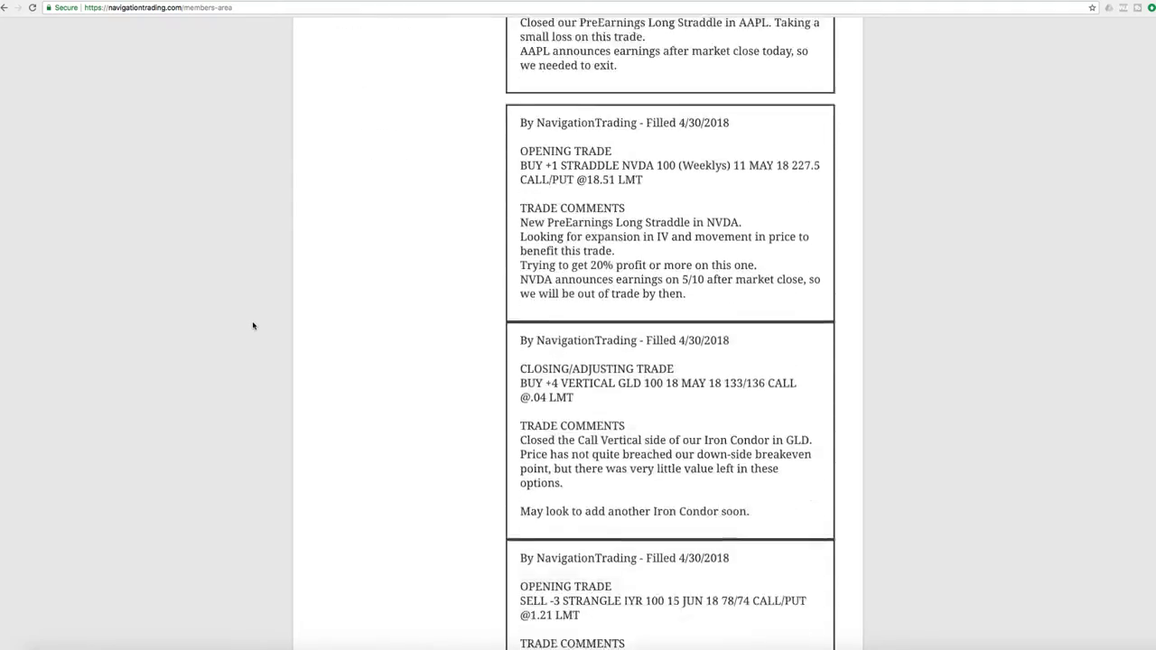
scroll(254, 326, "up", 5)
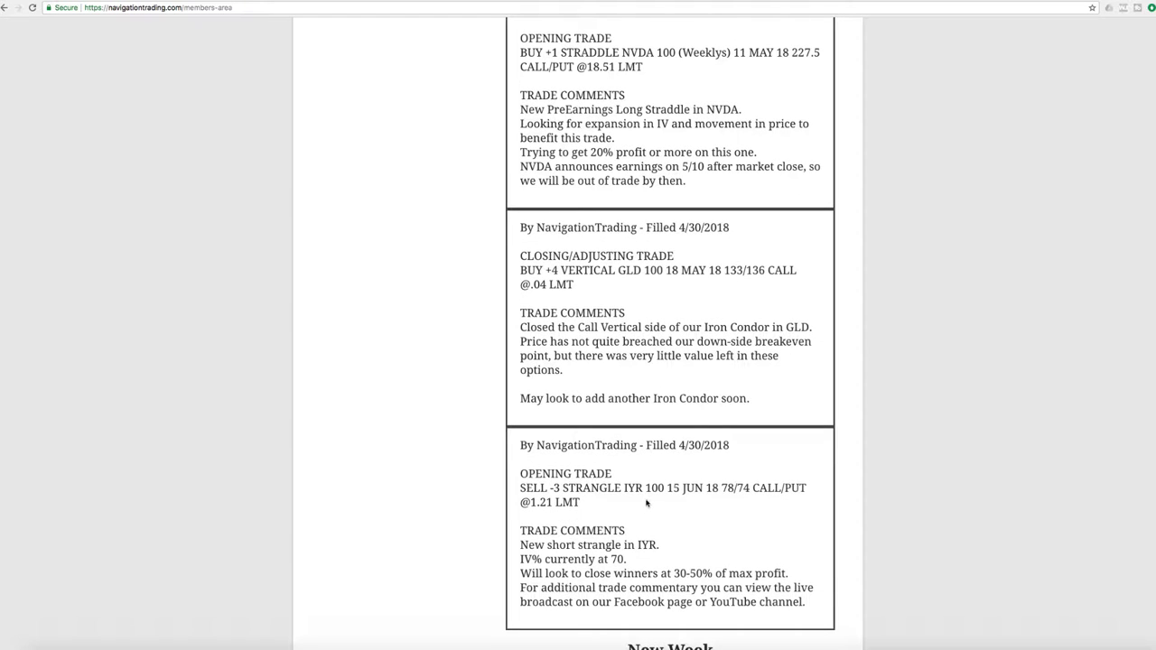
left_click_drag(624, 488, 643, 488)
left_click_drag(625, 559, 611, 560)
Bring up thinkorswim's IYR chart and view the IYR short strangle's Analyze risk profile
left_click(442, 647)
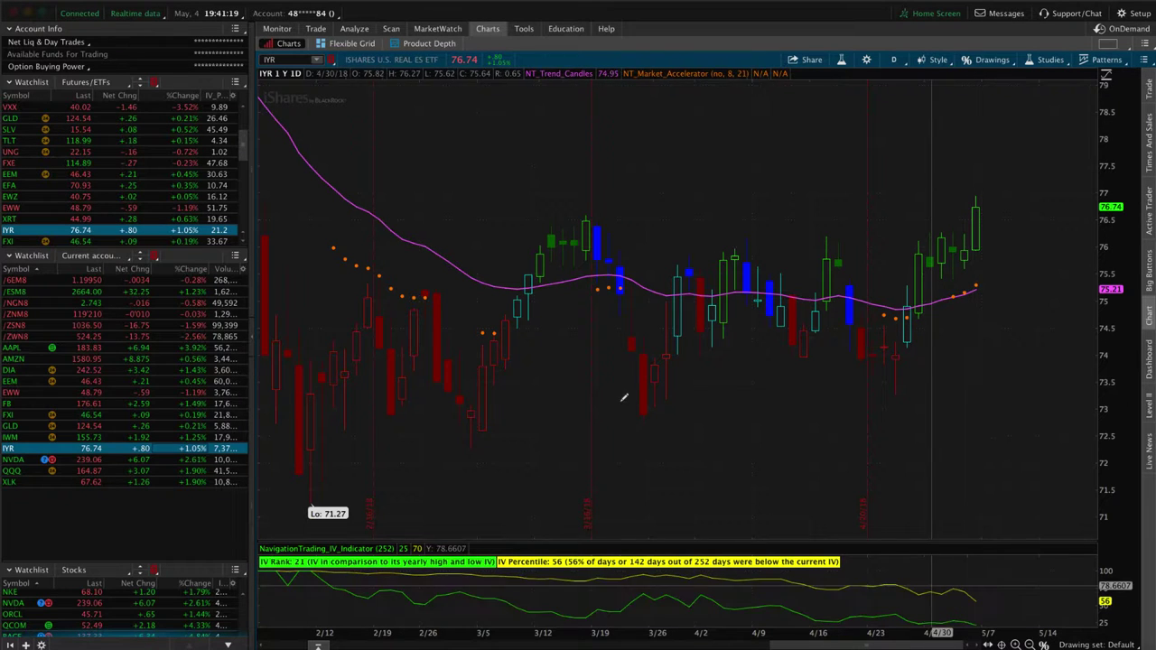
left_click(354, 28)
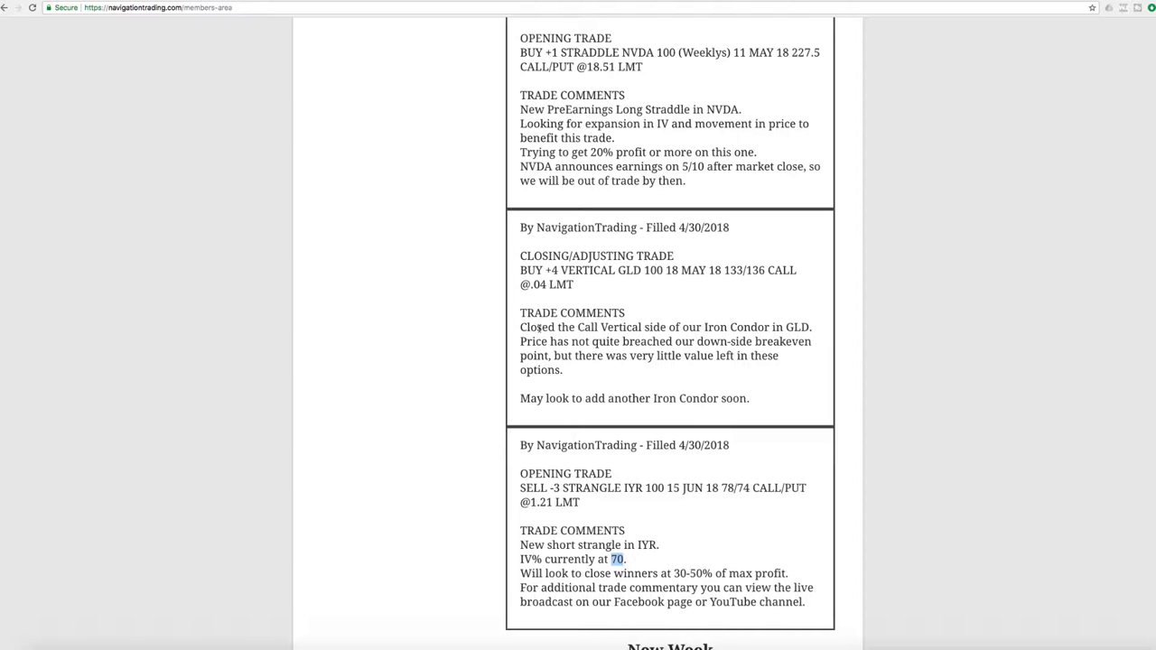
Highlight the GLD 'Closed the Call Vertical side' note, then go back to thinkorswim
left_click_drag(521, 327, 814, 330)
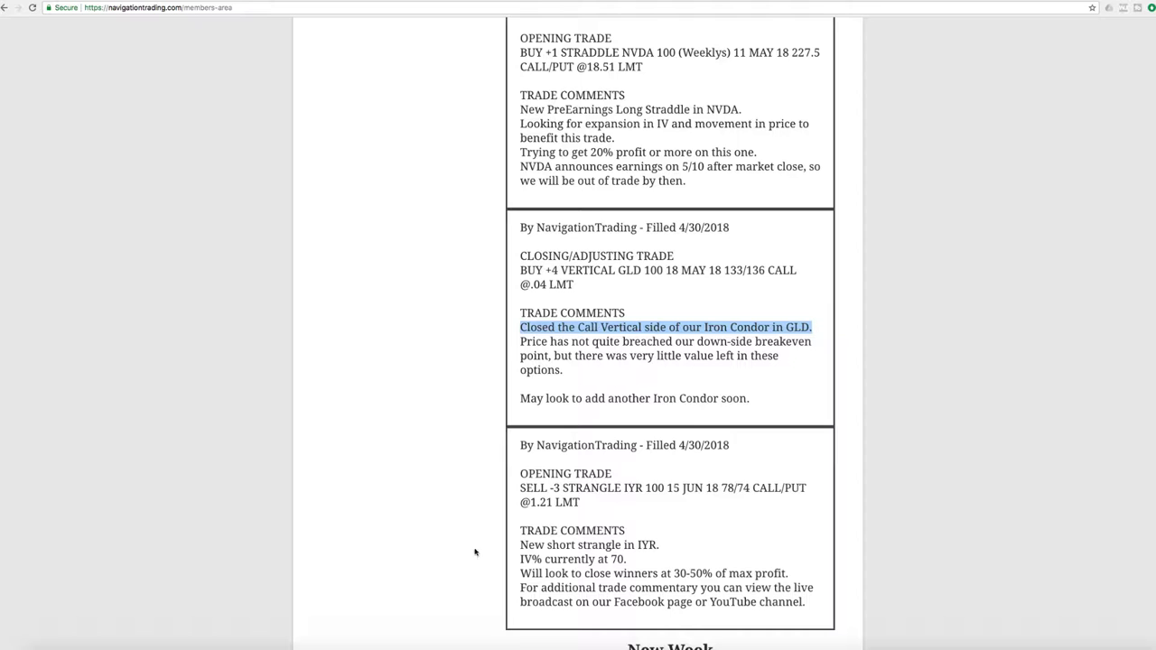
left_click(441, 642)
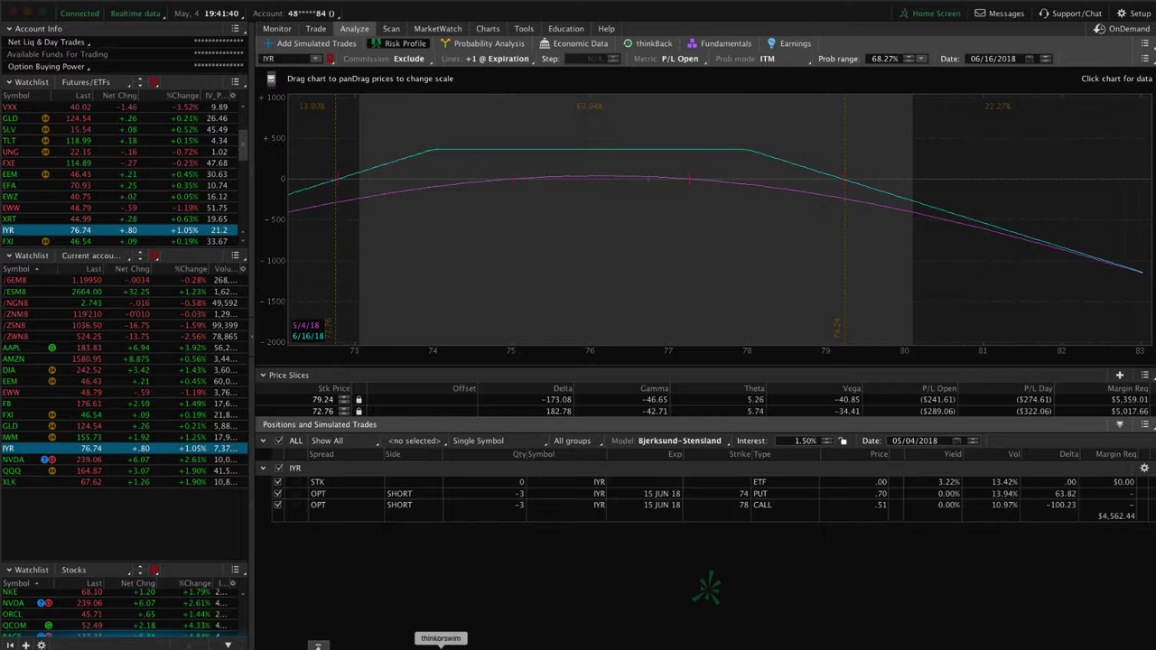
Load GLD into the risk profile, then view GLD's price chart with IV readings
left_click(91, 427)
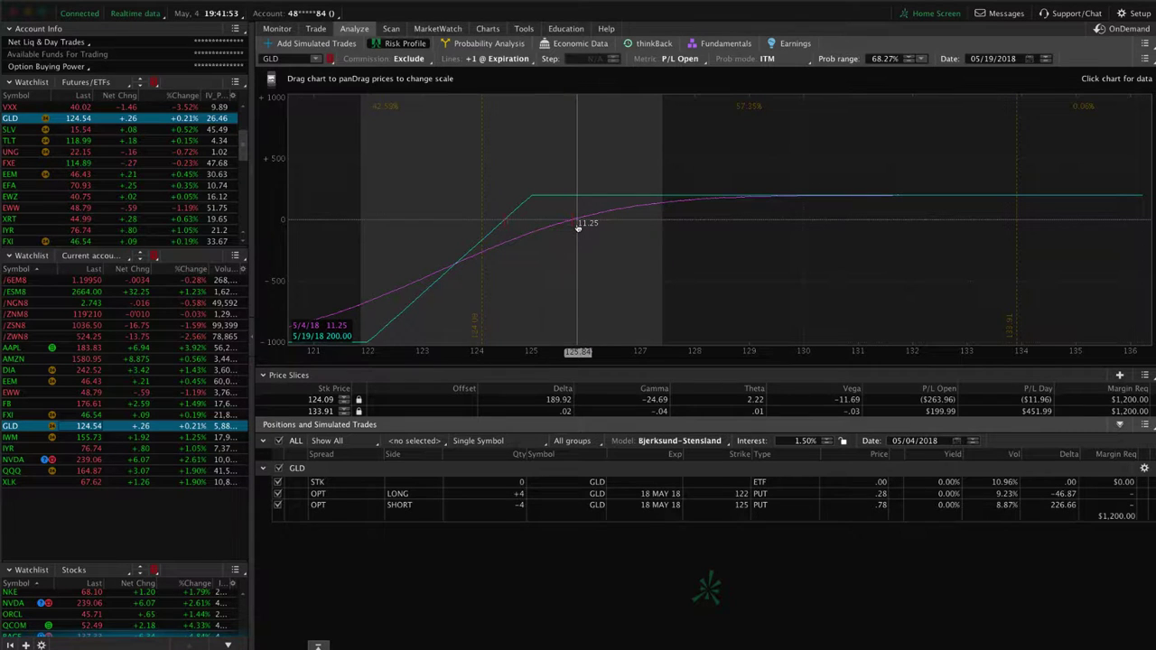
left_click(488, 29)
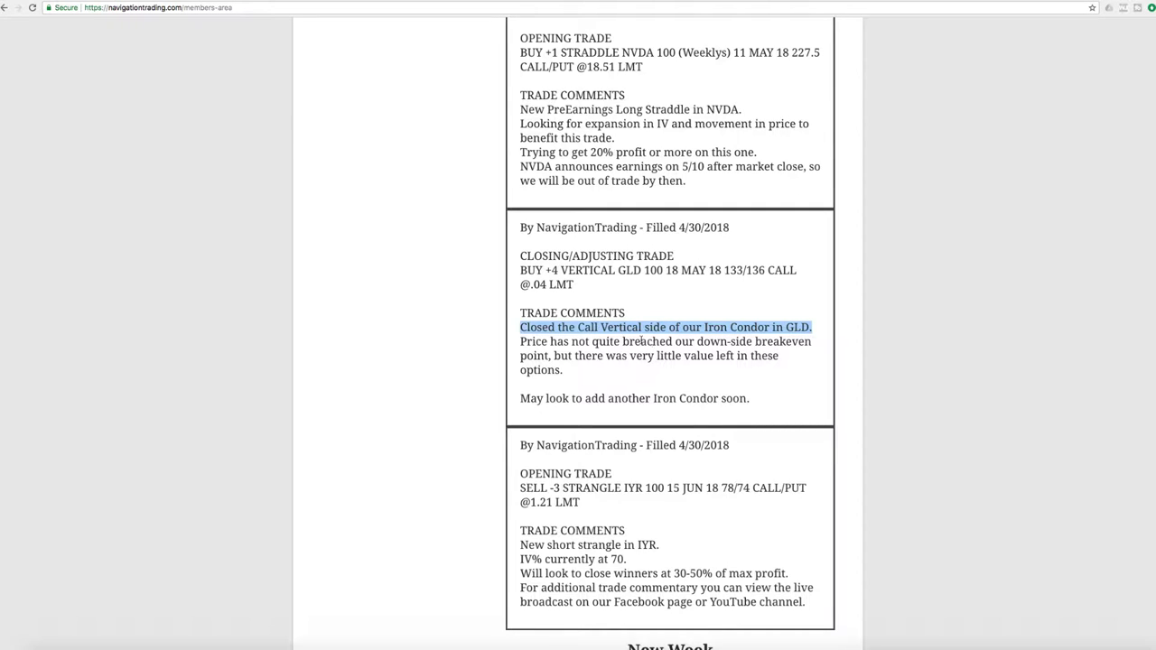
Clear the old highlight and mark 'New PreEarnings Long Straddle in NVDA.'
left_click(636, 339)
scroll(635, 339, "up", 5)
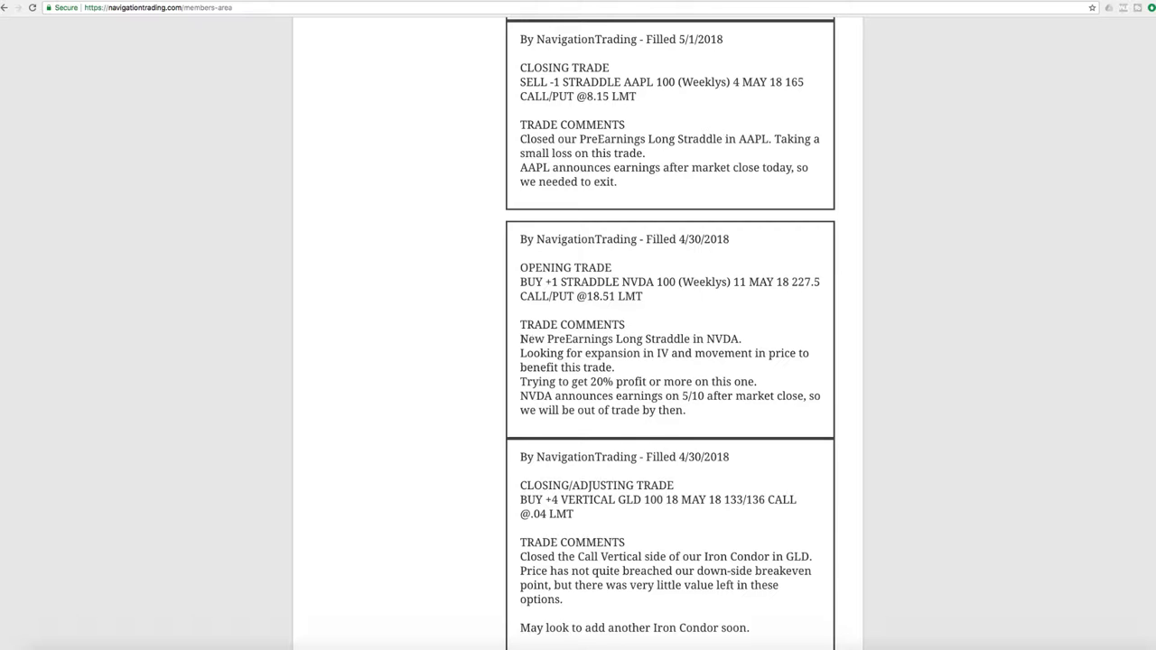
left_click_drag(521, 339, 751, 345)
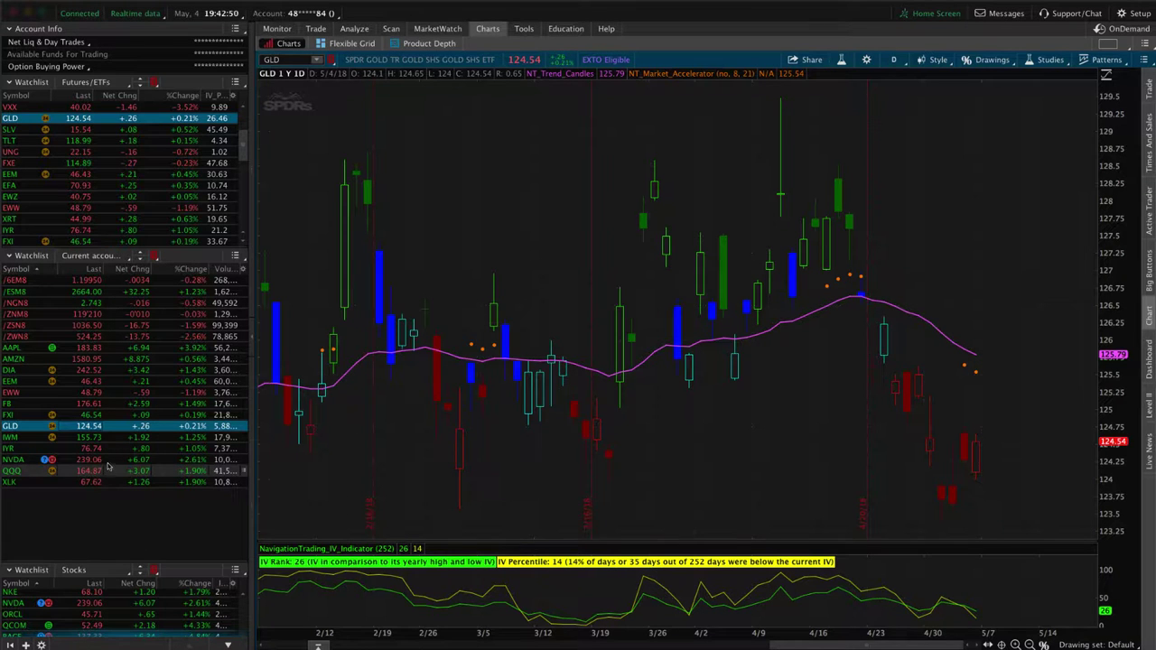
Check NVDA's 5/10 earnings date and rescale the 227.5 straddle's P/L graph to 190–300
left_click(106, 460)
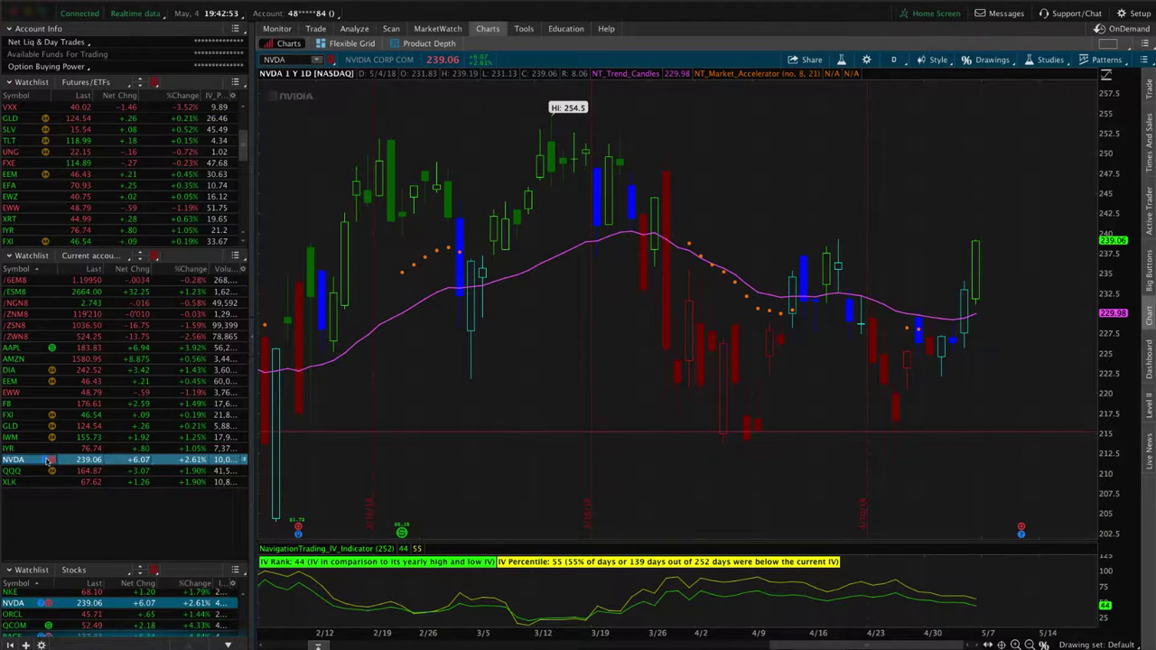
mouse_move(47, 461)
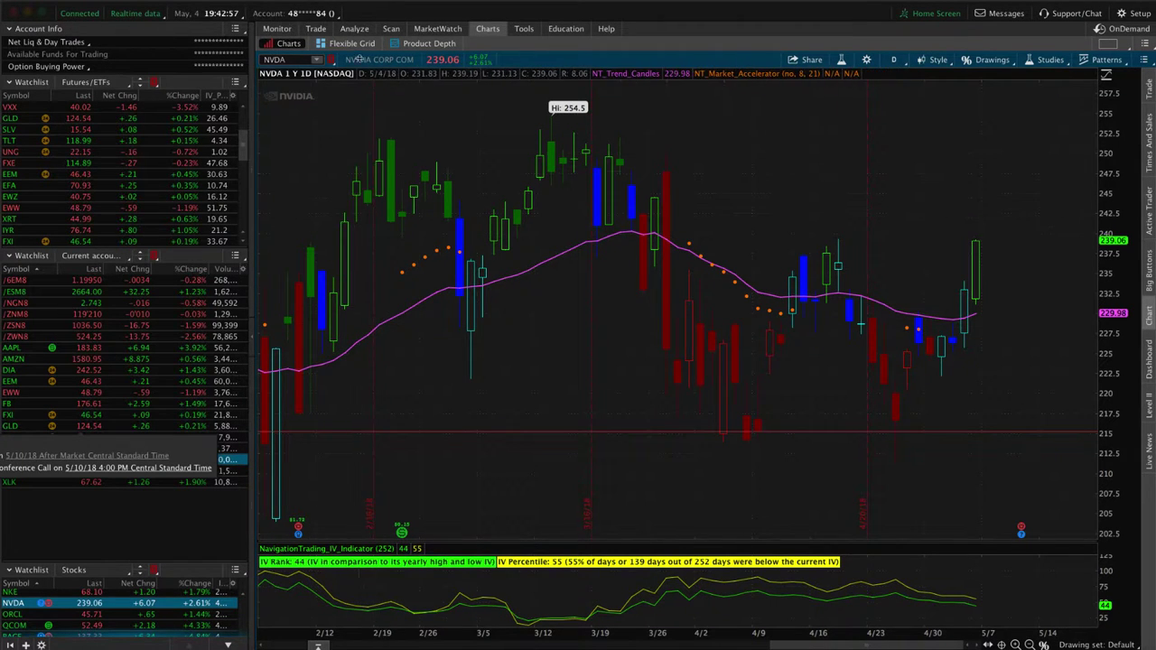
left_click(357, 28)
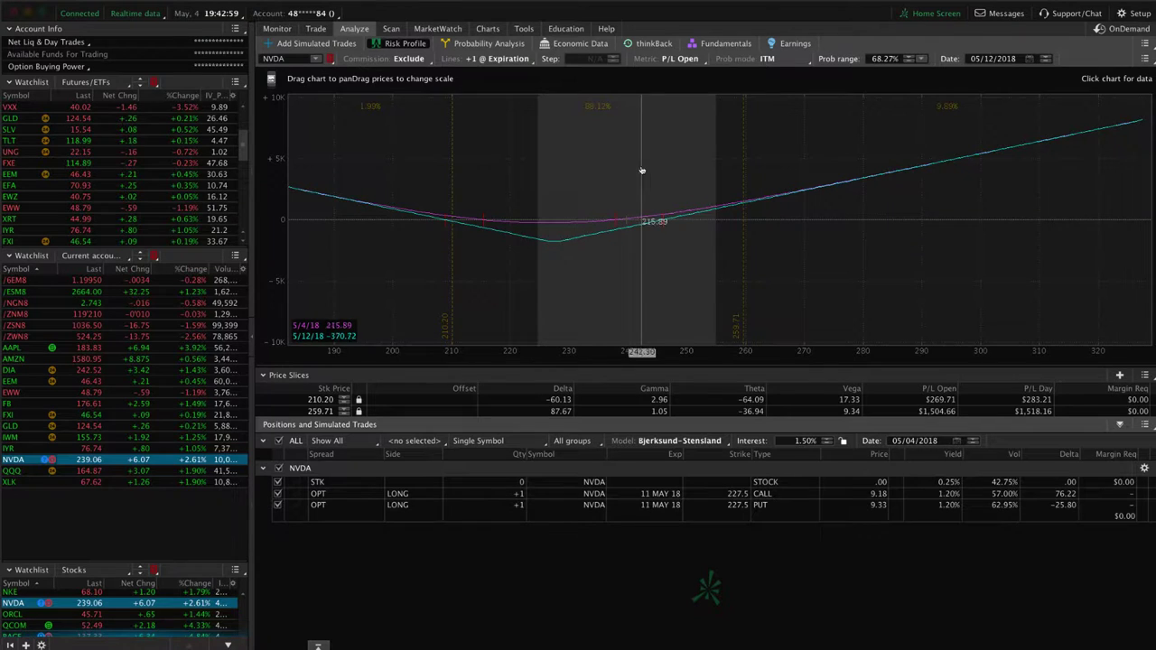
left_click(487, 28)
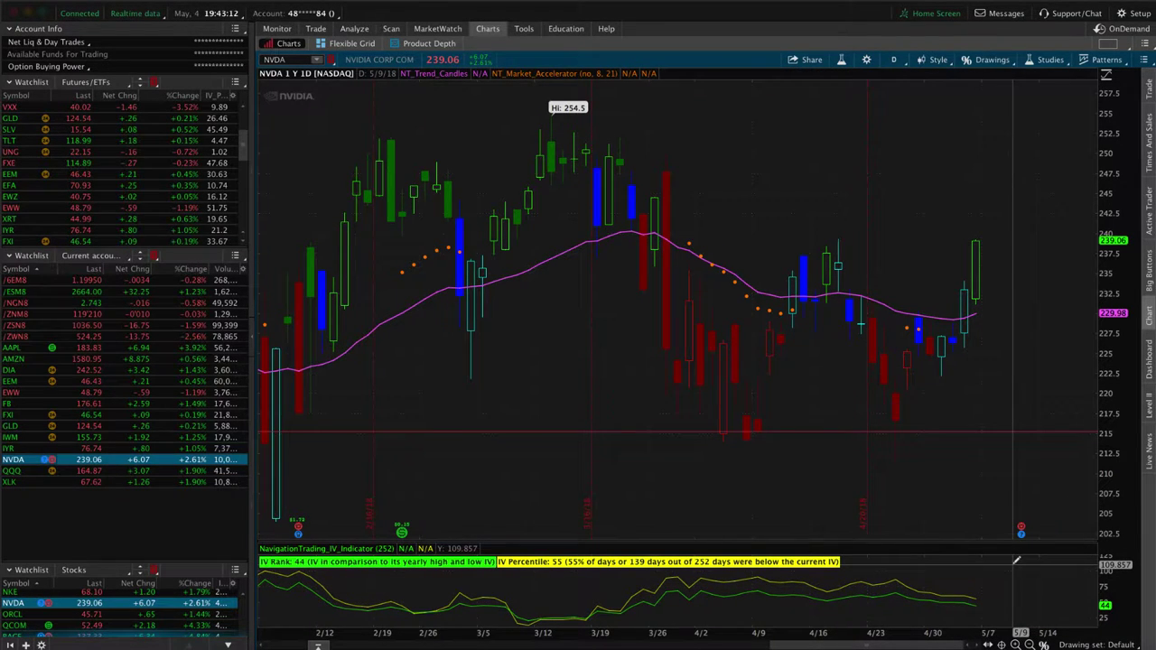
left_click(354, 28)
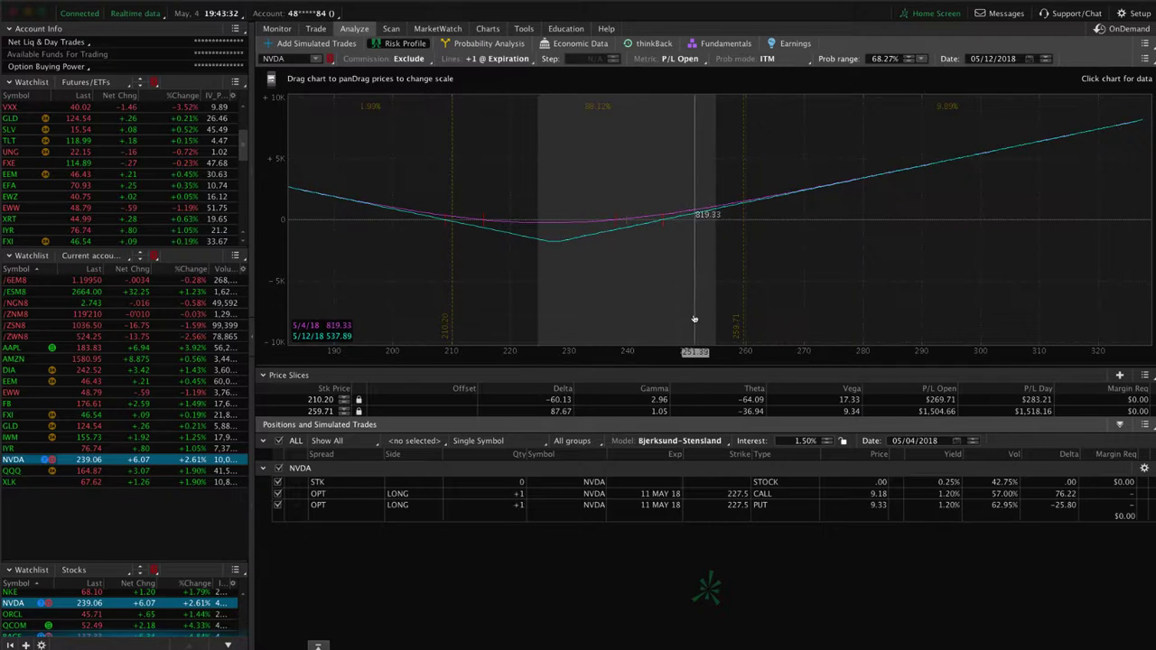
left_click_drag(697, 357, 868, 352)
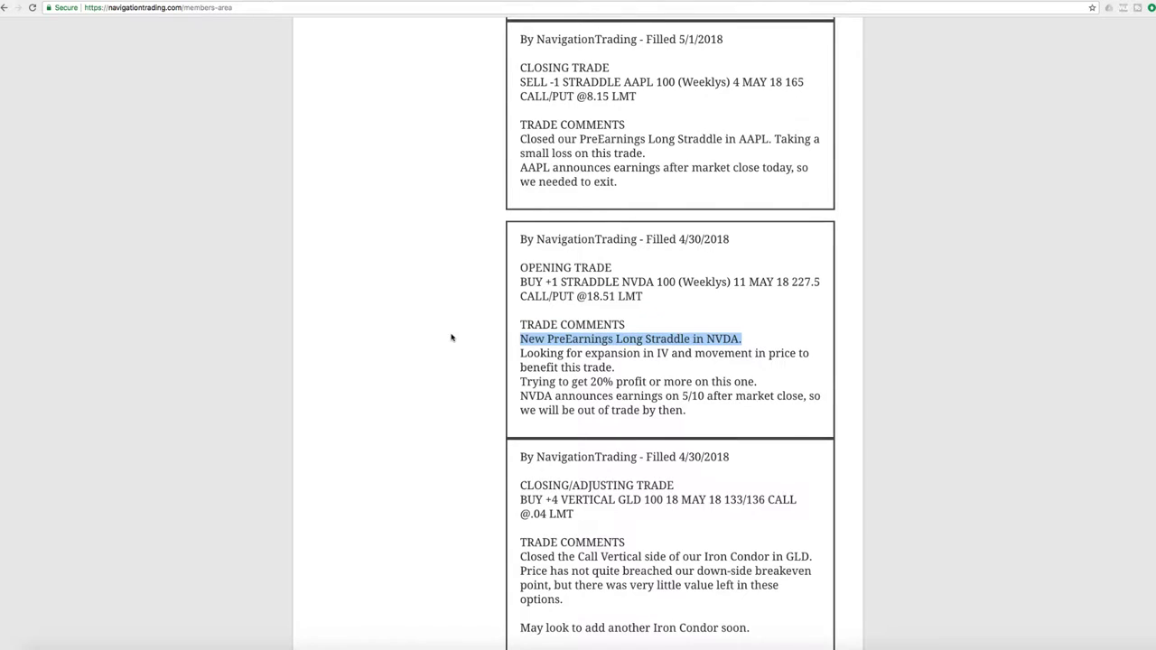
Highlight the AAPL comment text and scroll back to the top of the page
scroll(455, 336, "up", 3)
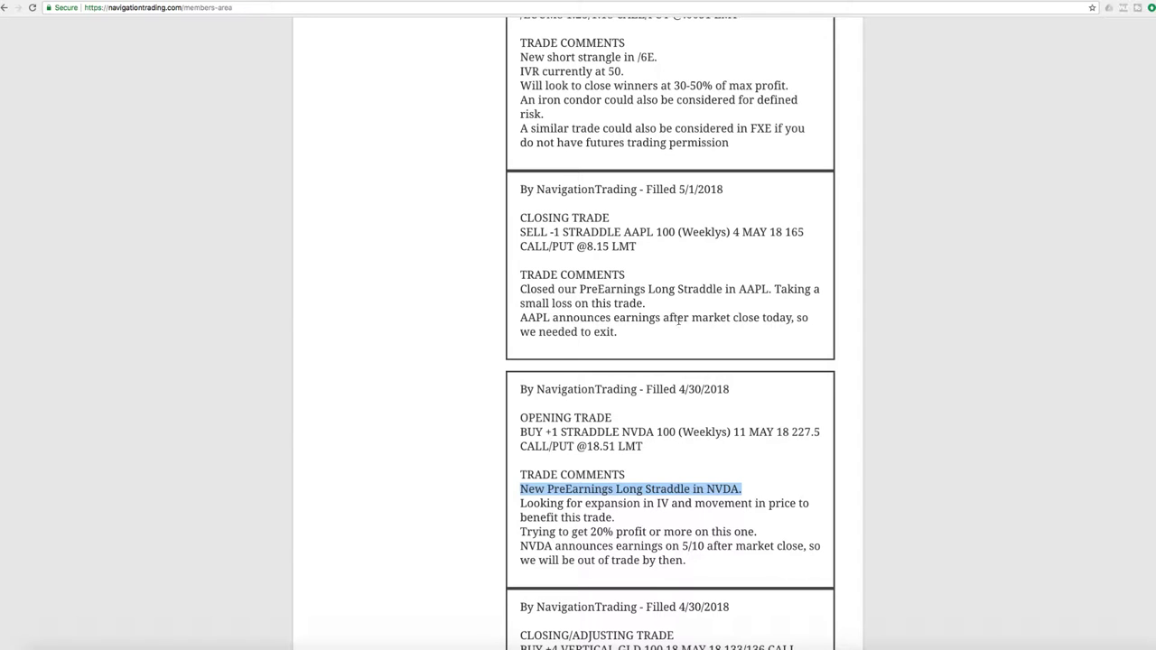
left_click_drag(520, 304, 656, 303)
scroll(602, 300, "up", 6)
scroll(602, 300, "up", 5)
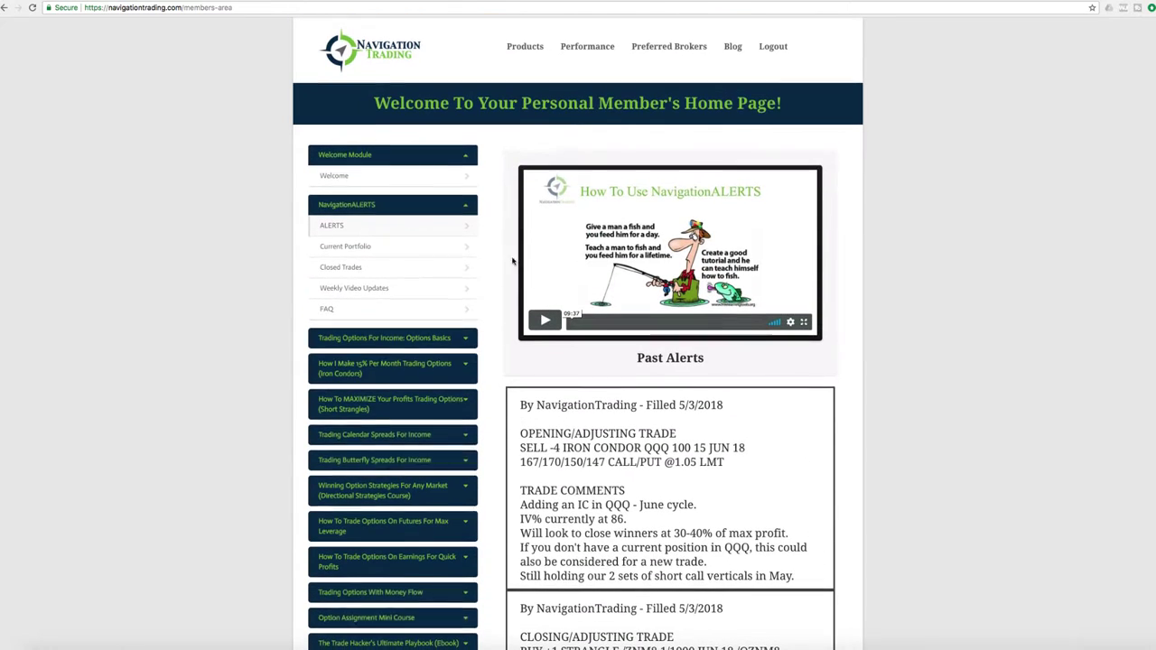
Show this month's closed trades and mark the AAPL straddle's -$70 total profit
left_click(402, 270)
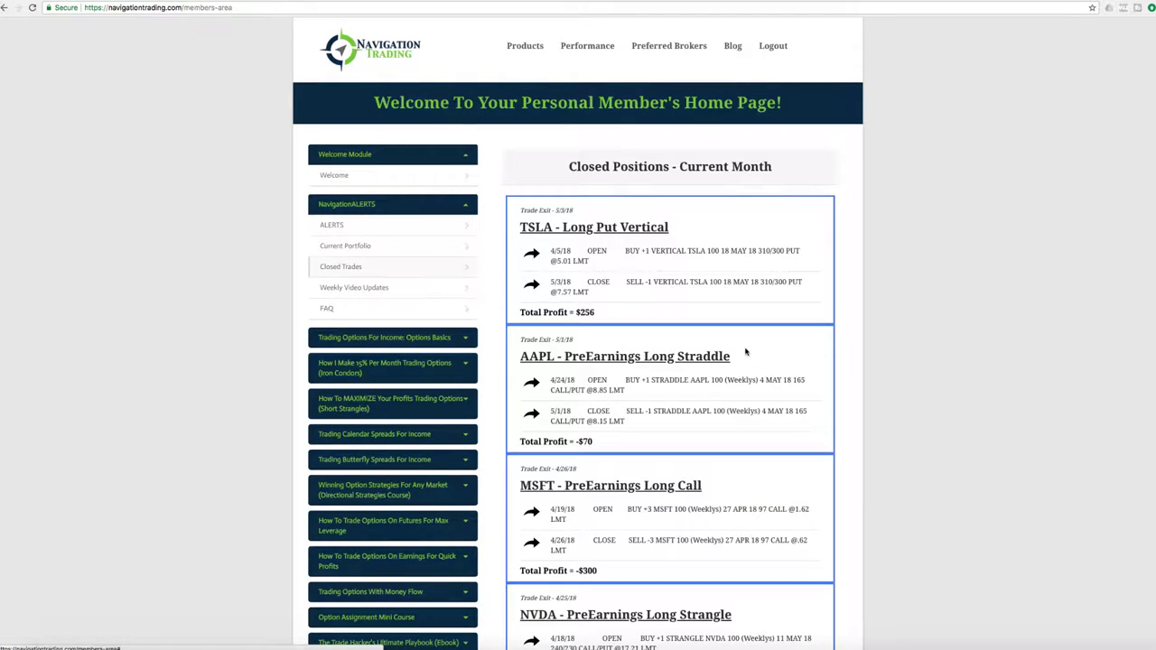
left_click_drag(597, 445, 576, 442)
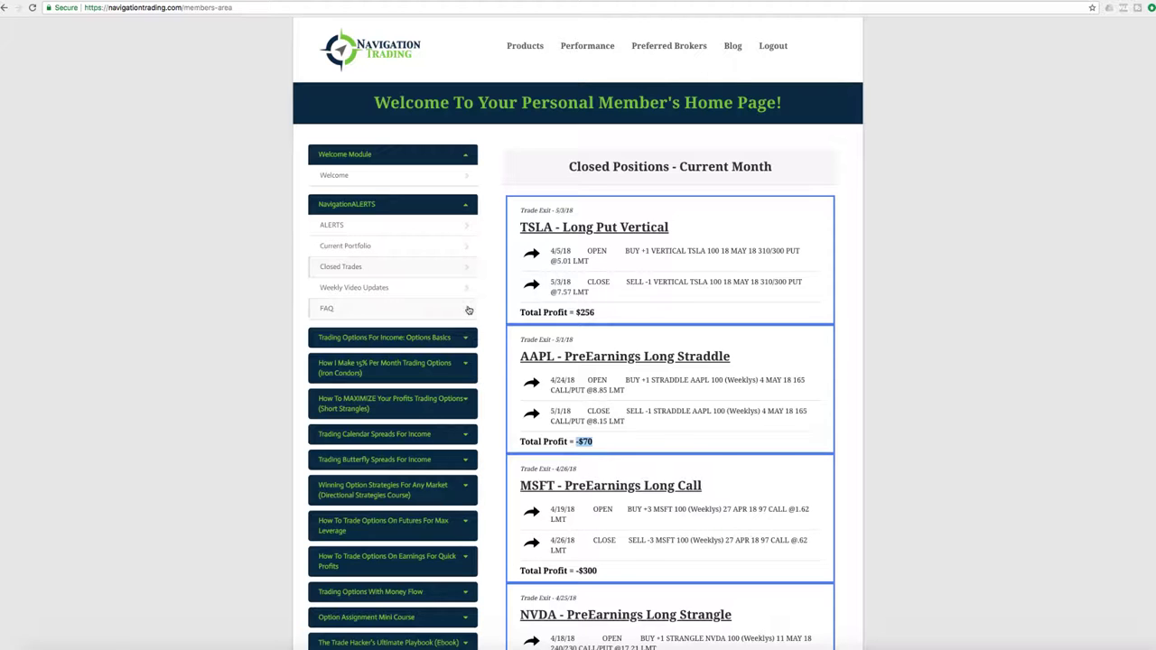
left_click(413, 227)
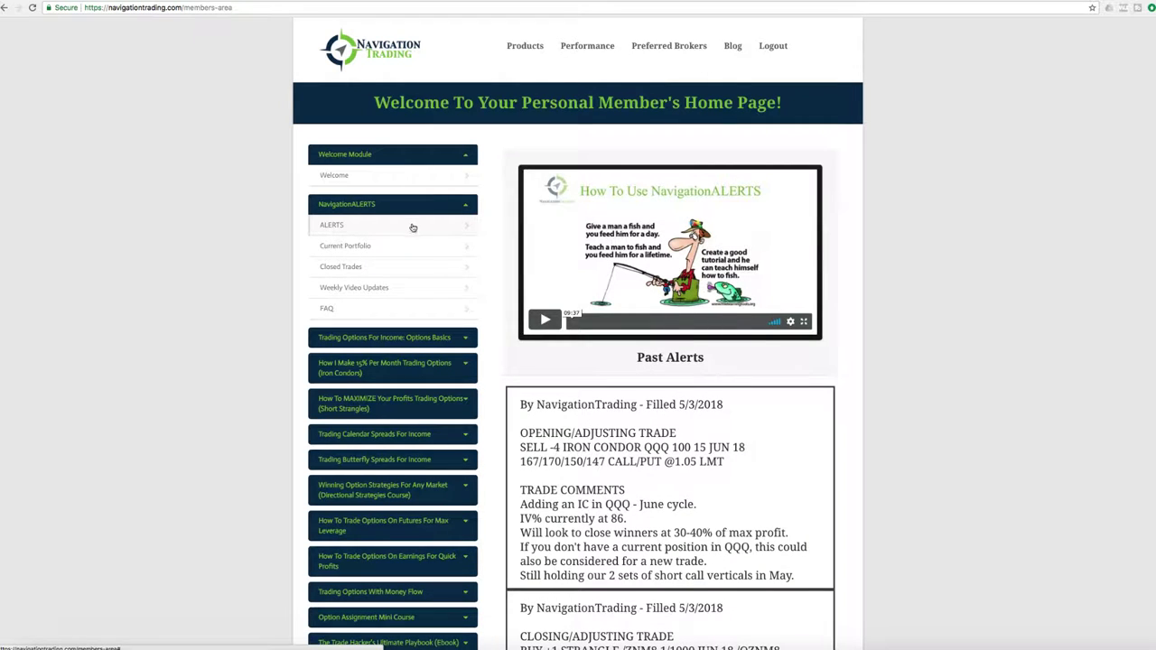
Scroll through Past Alerts and highlight 'STRANGLE /6E' in the 5/2 opening trade
scroll(630, 365, "down", 1)
scroll(630, 366, "down", 15)
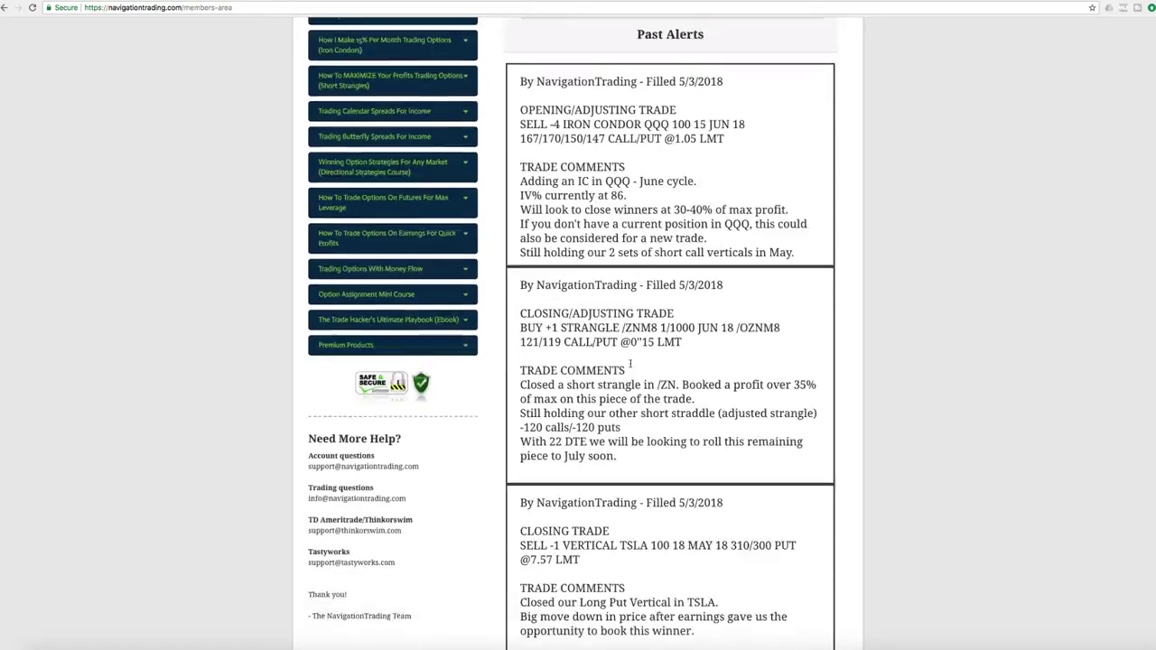
scroll(630, 363, "down", 5)
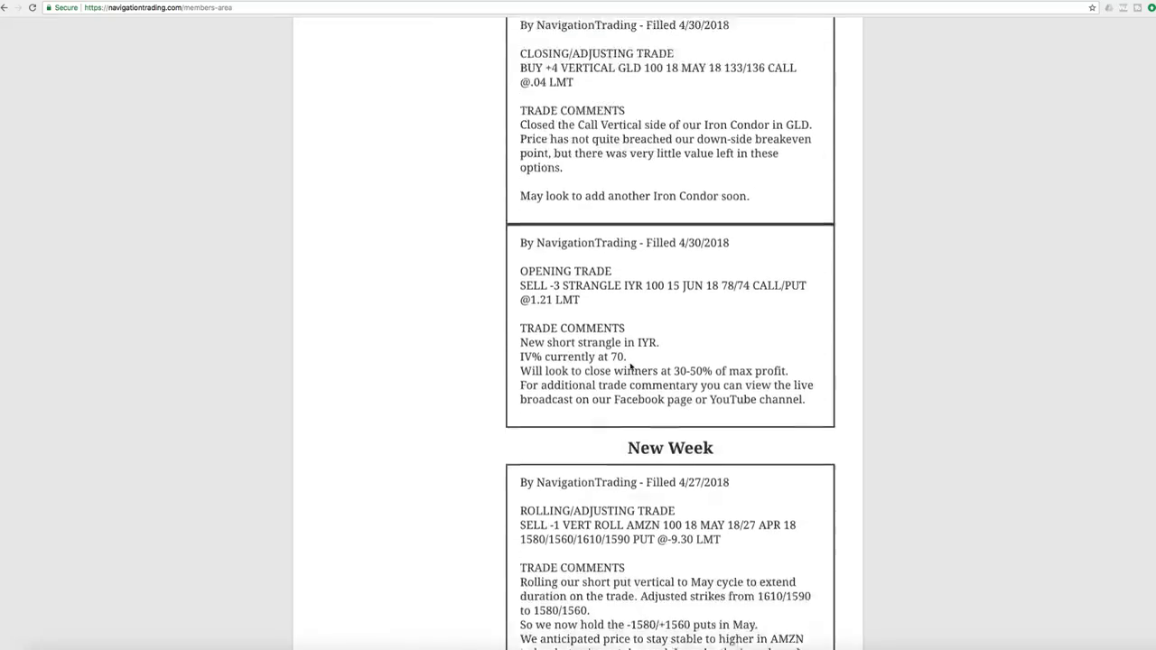
scroll(632, 364, "down", 3)
scroll(623, 352, "up", 5)
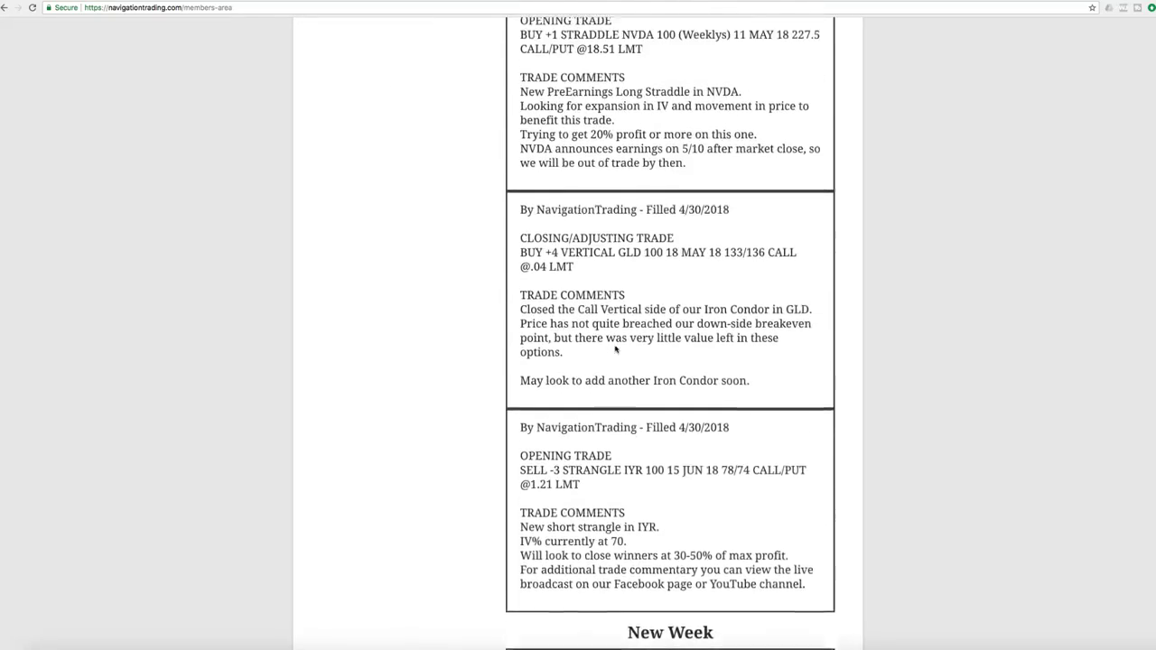
scroll(615, 345, "up", 2)
scroll(620, 352, "up", 5)
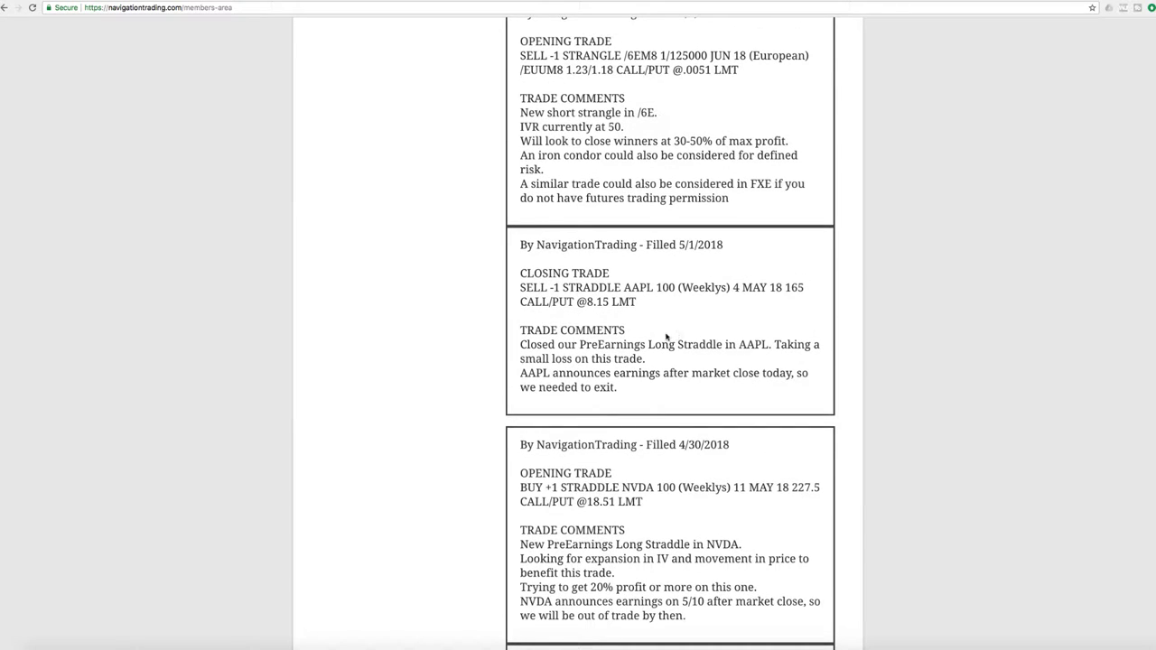
scroll(665, 340, "up", 4)
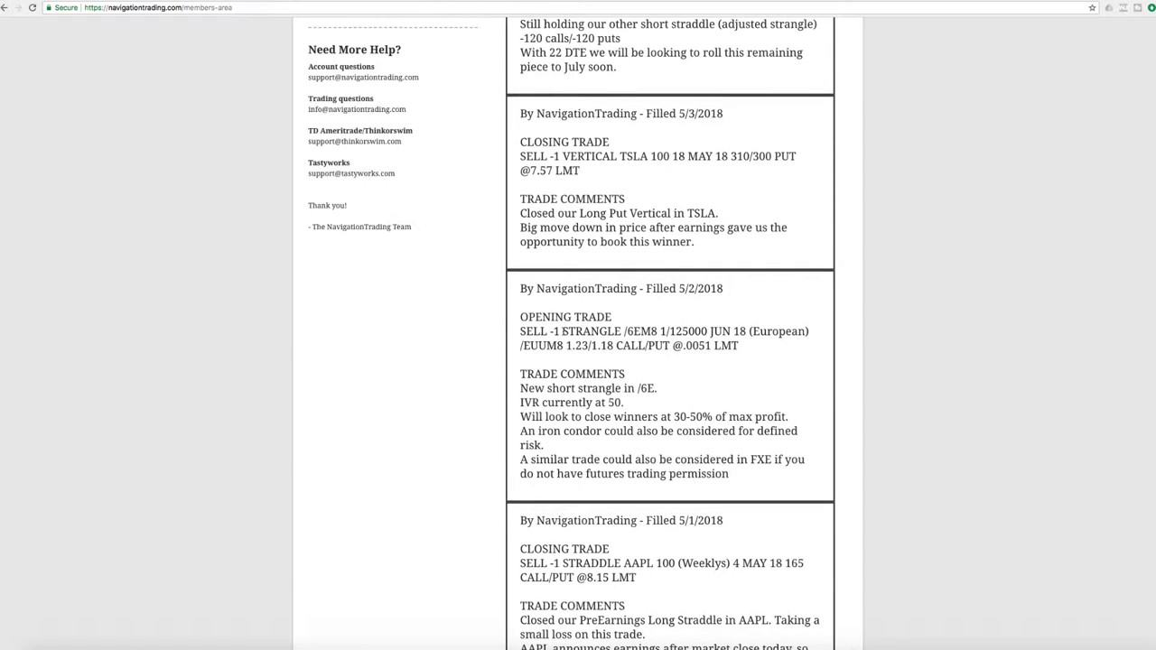
left_click_drag(562, 331, 643, 329)
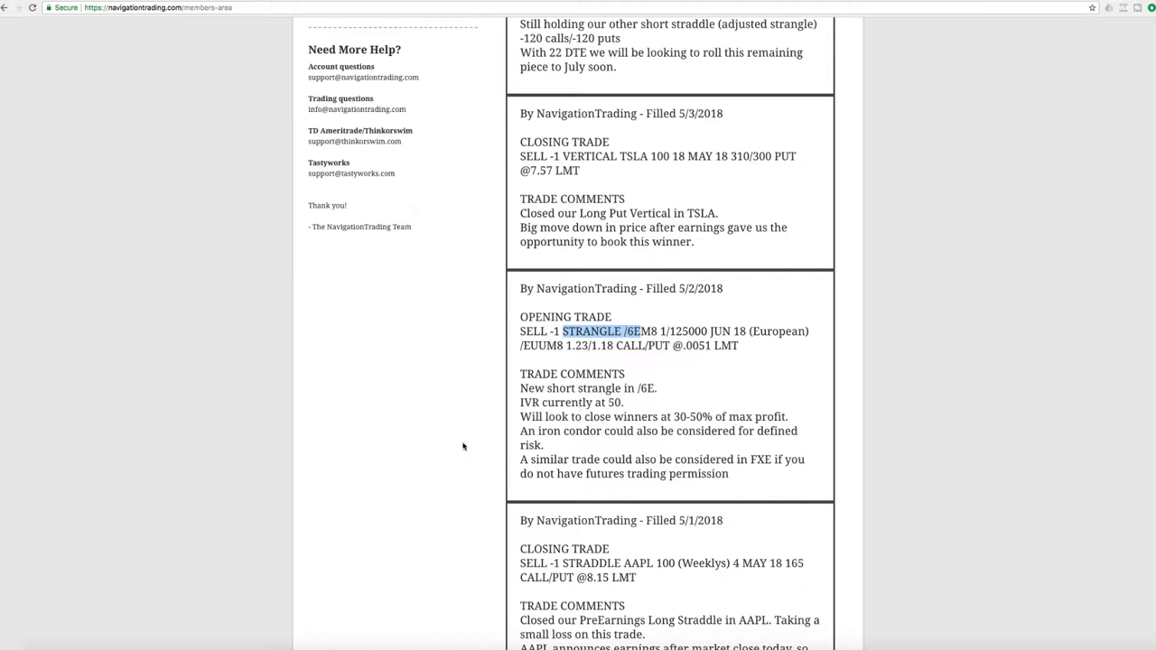
Load the /6EM8 strangle into the risk profile and zoom the P/L graph on its plateau
left_click(442, 643)
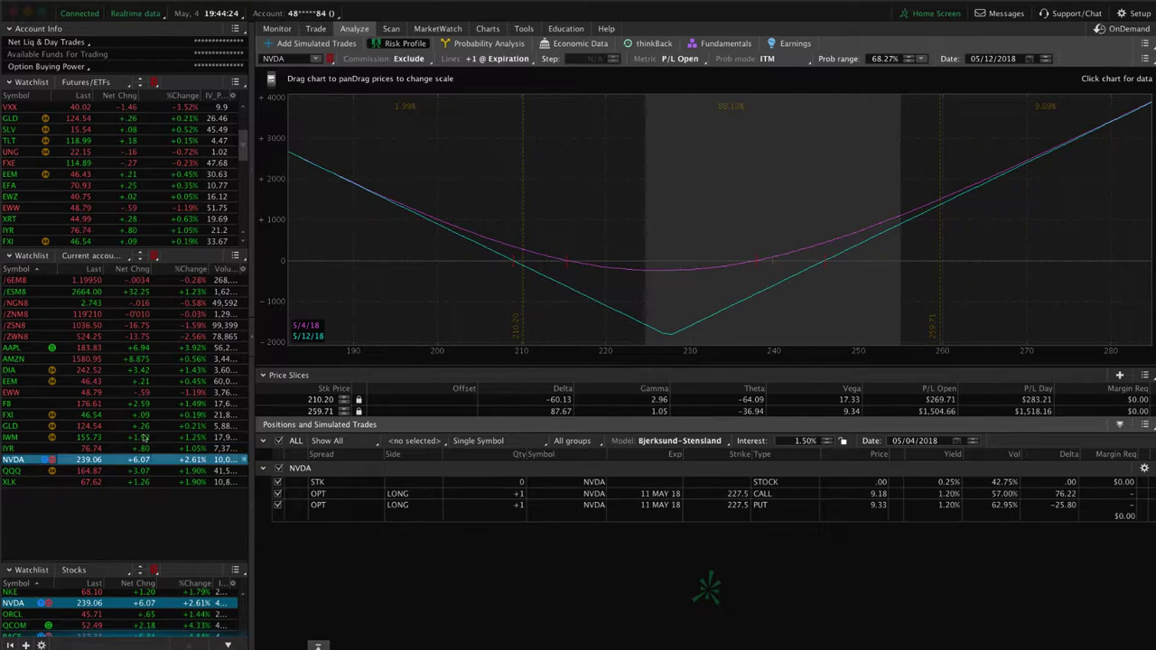
left_click(158, 283)
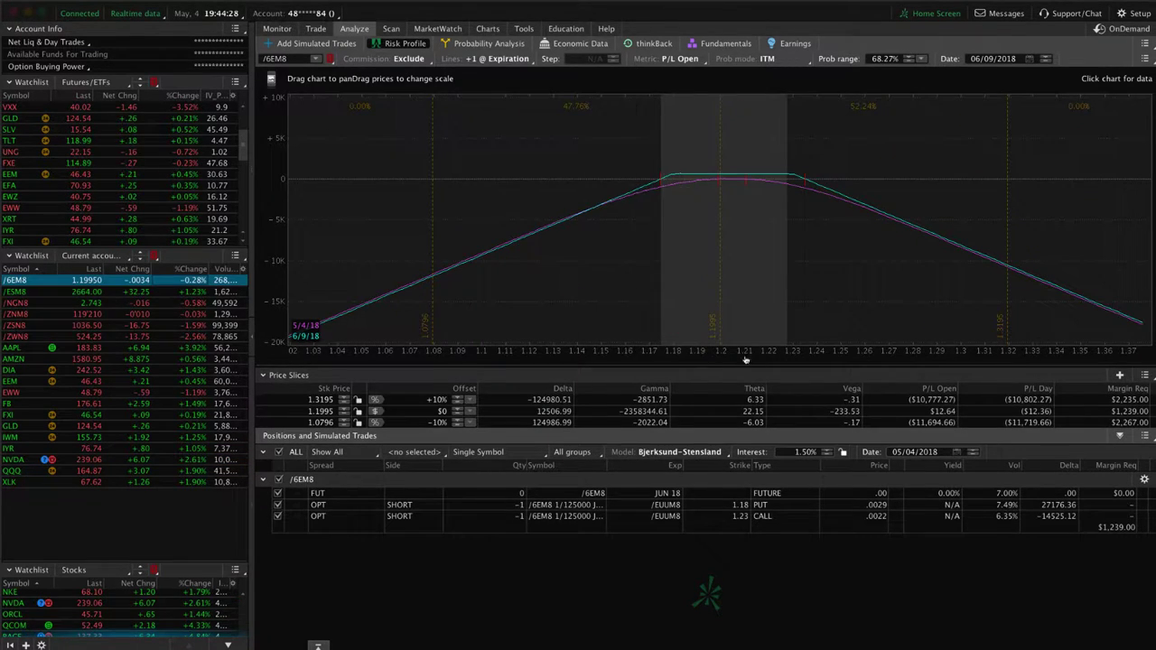
mouse_move(871, 341)
left_mouse_down()
mouse_move(826, 328)
mouse_move(508, 327)
mouse_move(869, 336)
left_mouse_up()
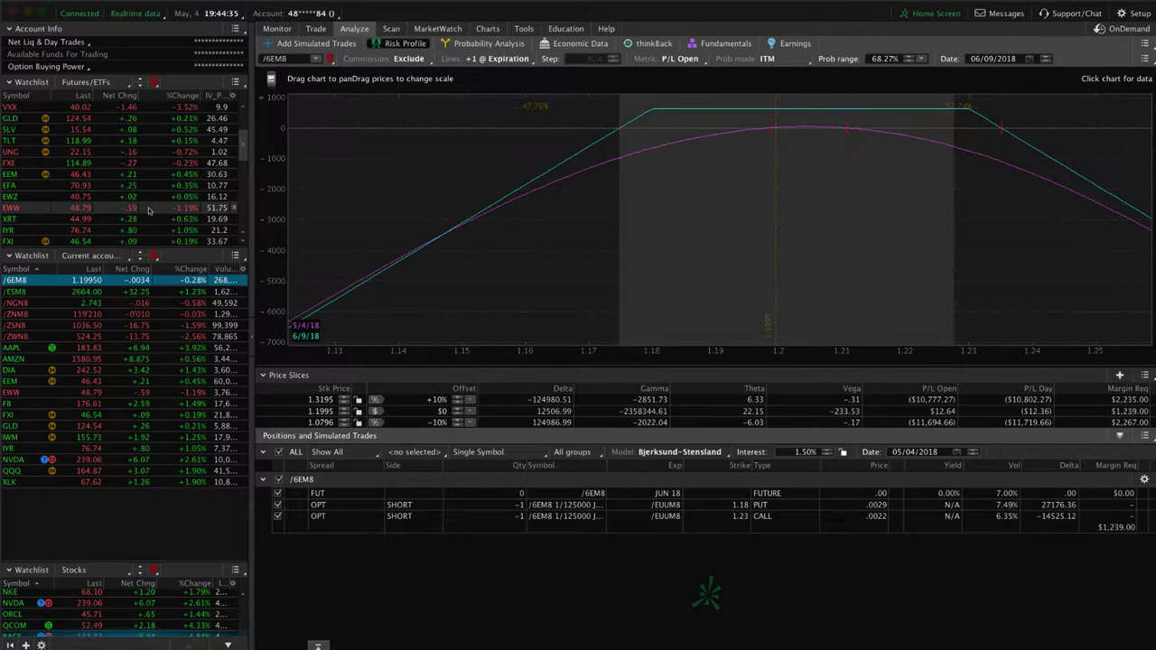
View the /6E futures price chart from the Futures watchlist
scroll(149, 210, "down", 5)
scroll(149, 210, "down", 4)
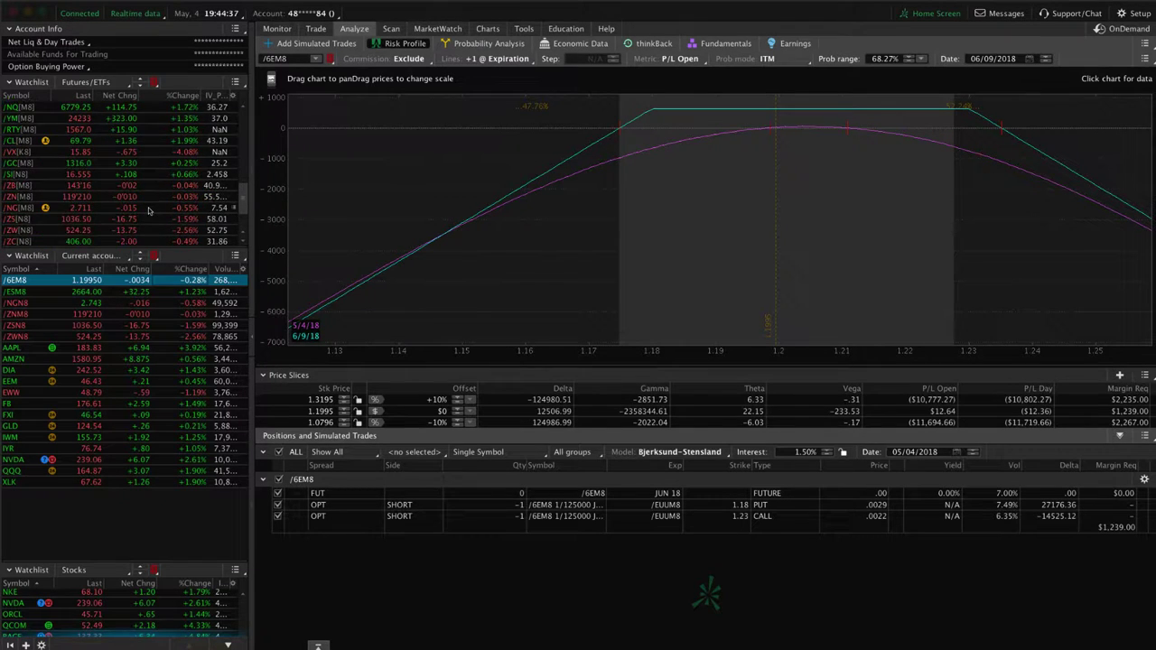
left_click(136, 195)
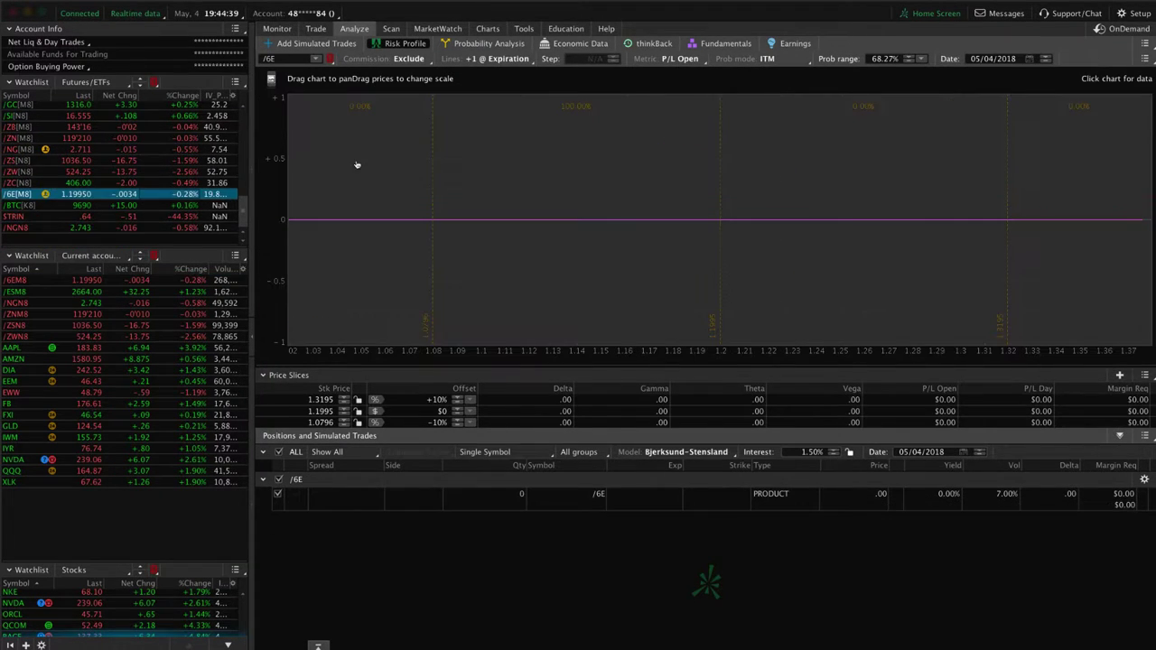
left_click(487, 29)
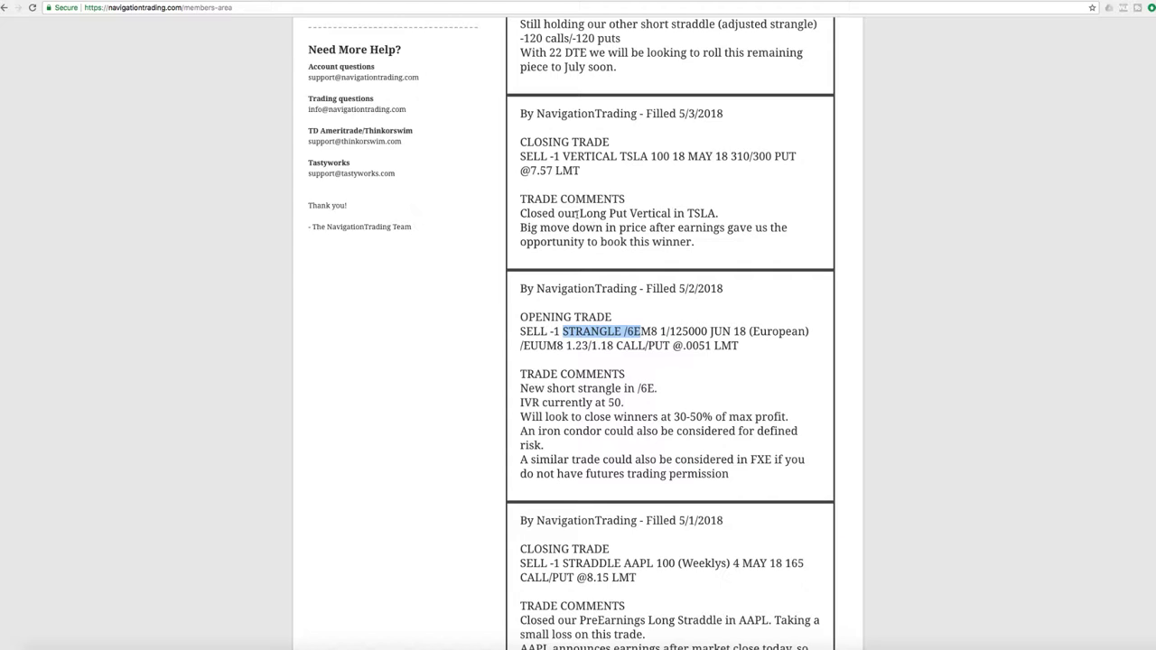
Highlight the Long Put Vertical in TSLA comment
left_click_drag(577, 213, 715, 212)
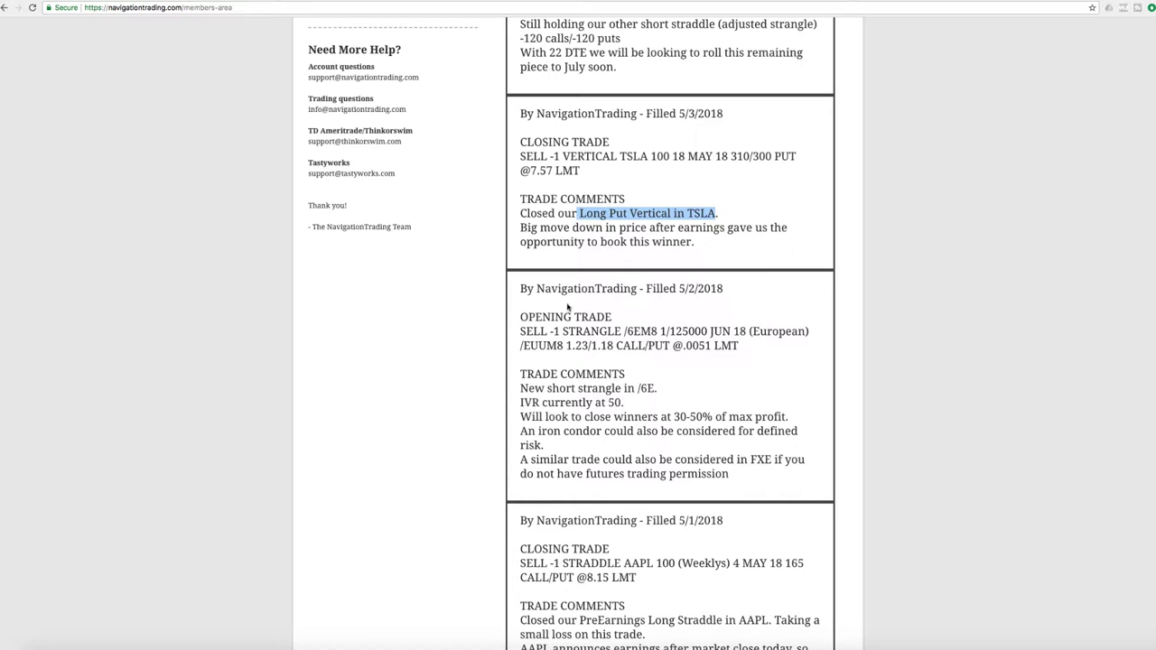
scroll(562, 308, "up", 3)
scroll(567, 307, "up", 4)
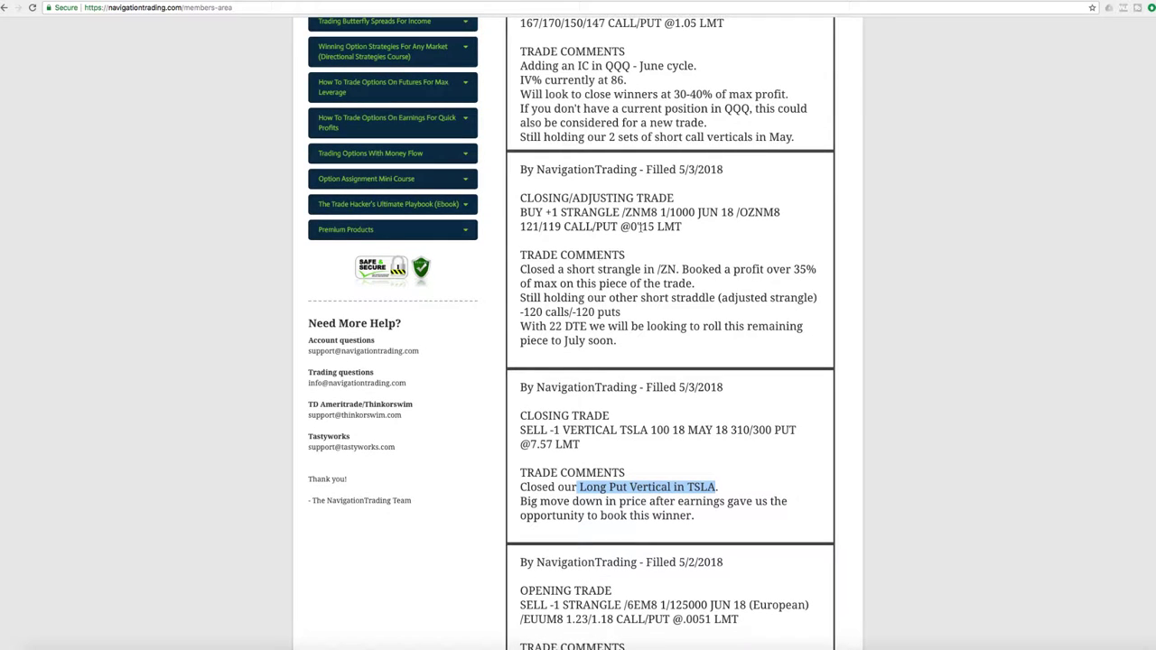
Mark /ZN and the 'over 35%' profit note in the 5/3 strangle alert
left_click_drag(621, 212, 640, 211)
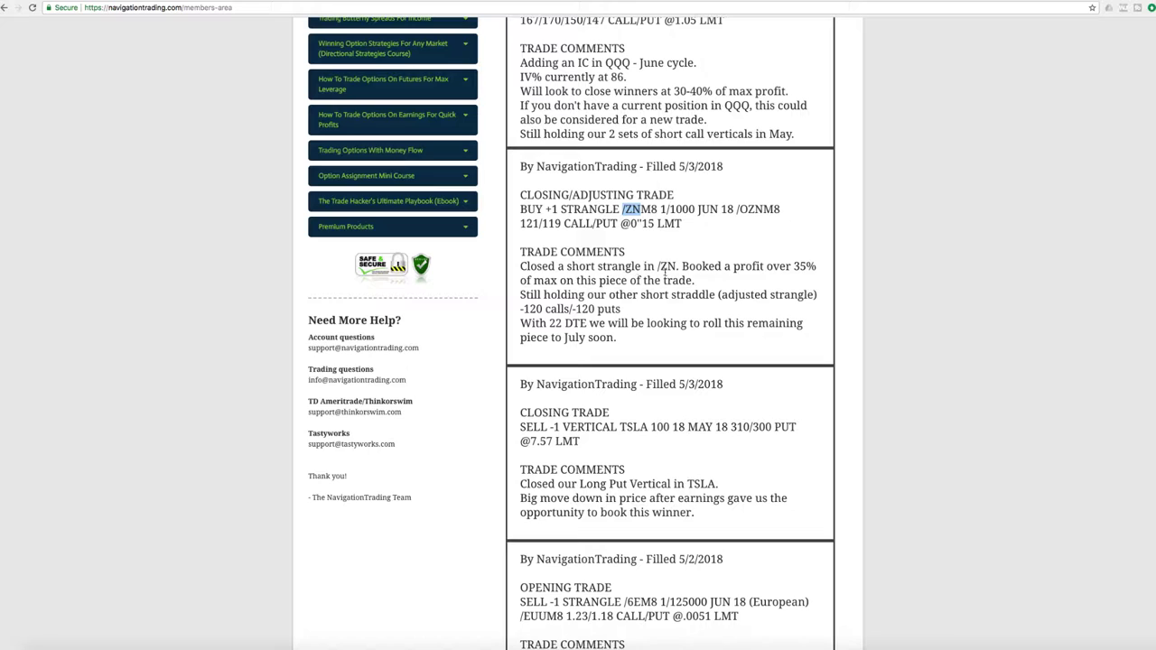
left_click_drag(657, 266, 670, 266)
left_click_drag(769, 266, 816, 266)
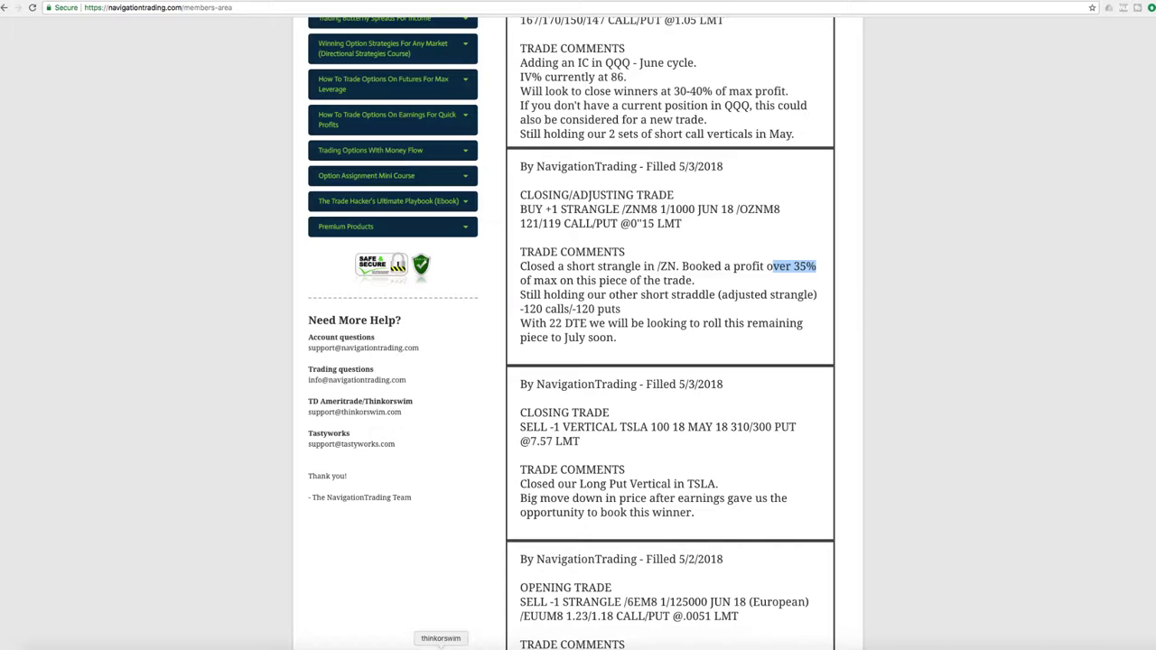
left_click(433, 645)
Check the /ZNM8 risk profile's peak P/L and its option chain and orders
left_click(99, 313)
left_click(354, 28)
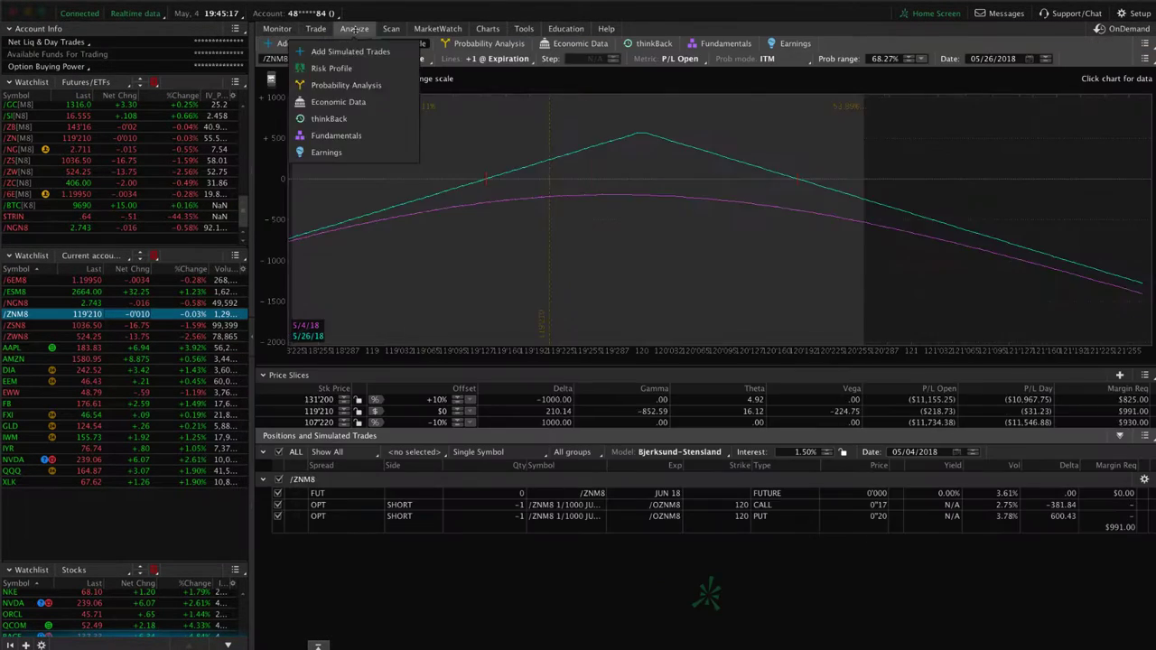
left_click(644, 144)
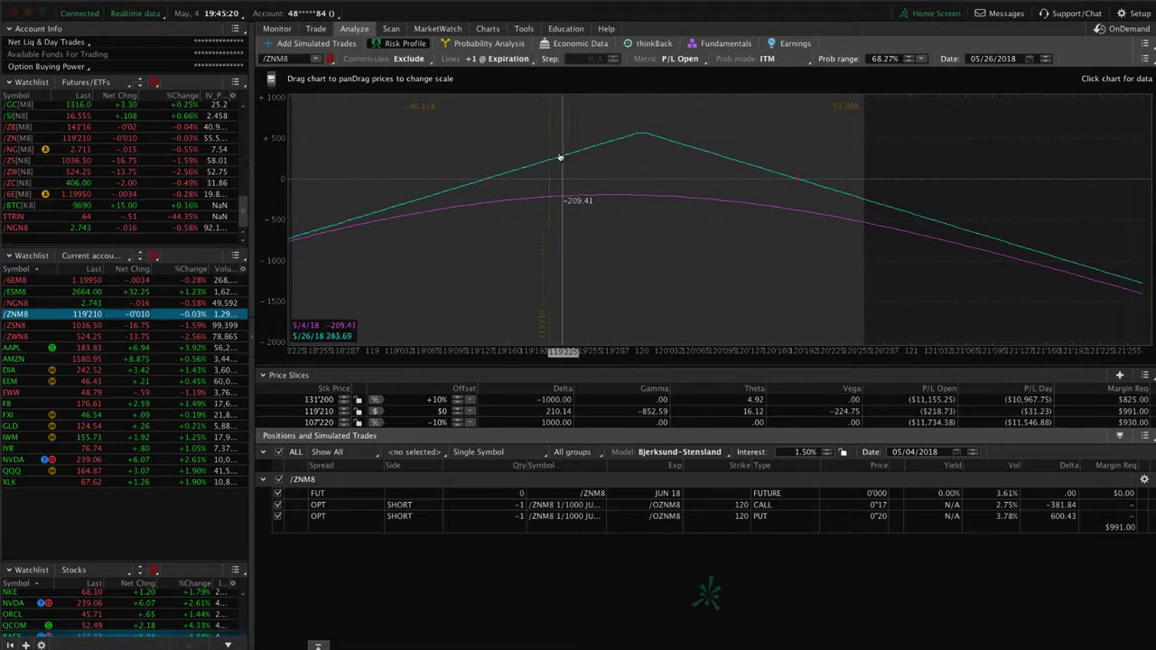
left_click(316, 29)
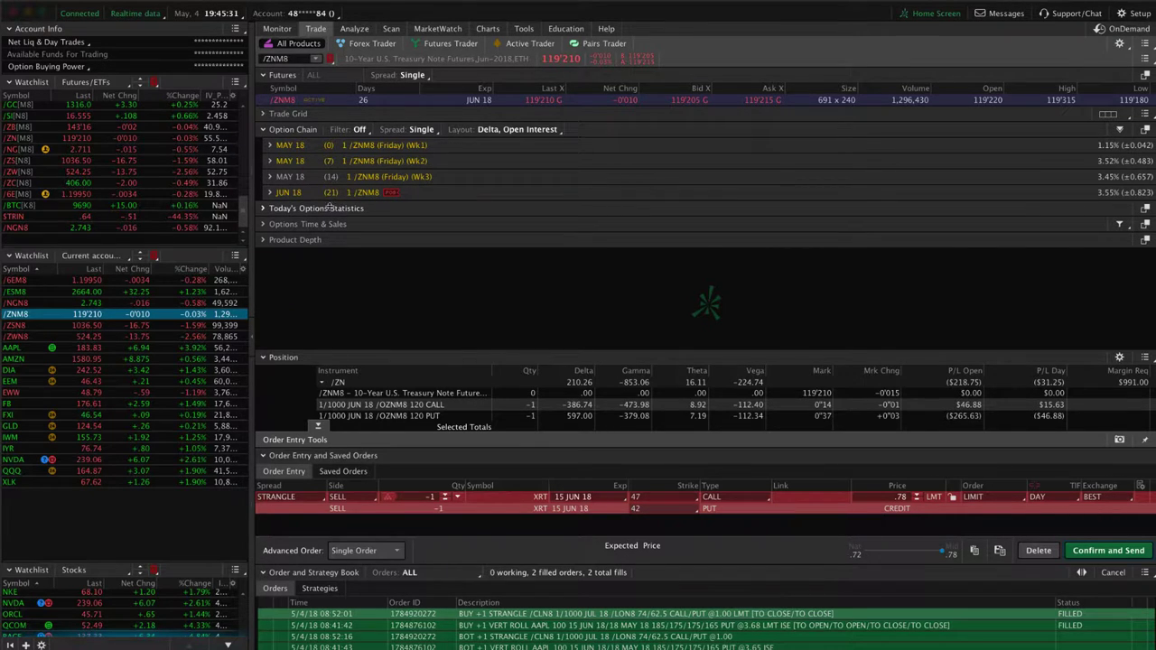
left_click(354, 28)
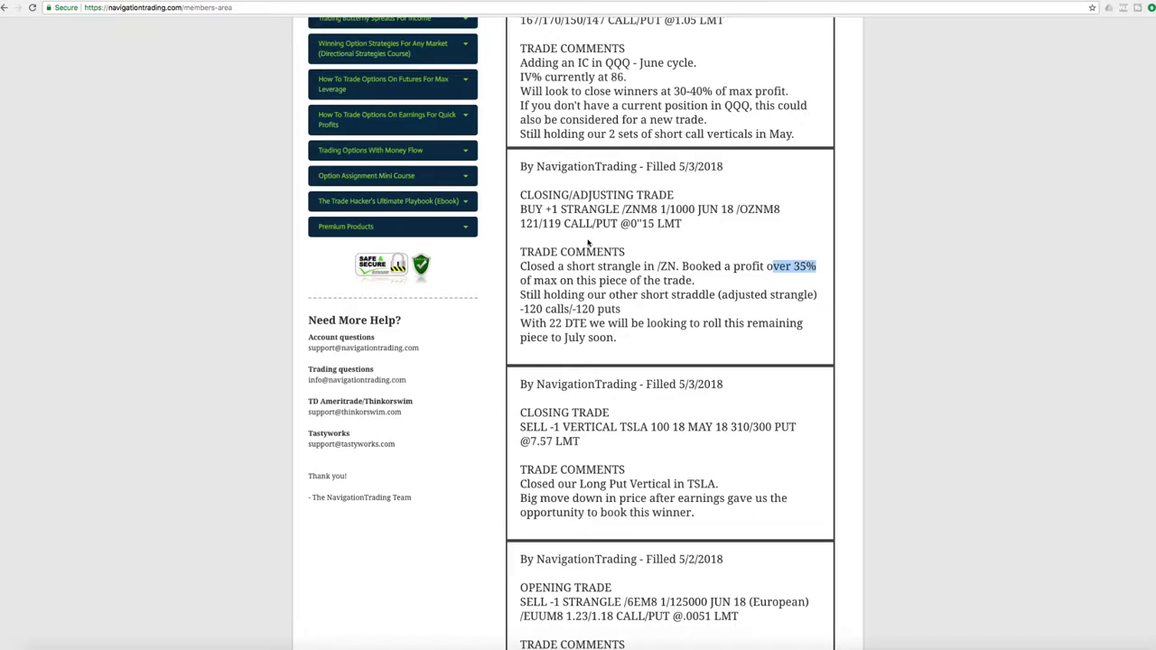
Bring up the QQQ position's risk profile with May call verticals and June iron condor legs
scroll(588, 242, "up", 5)
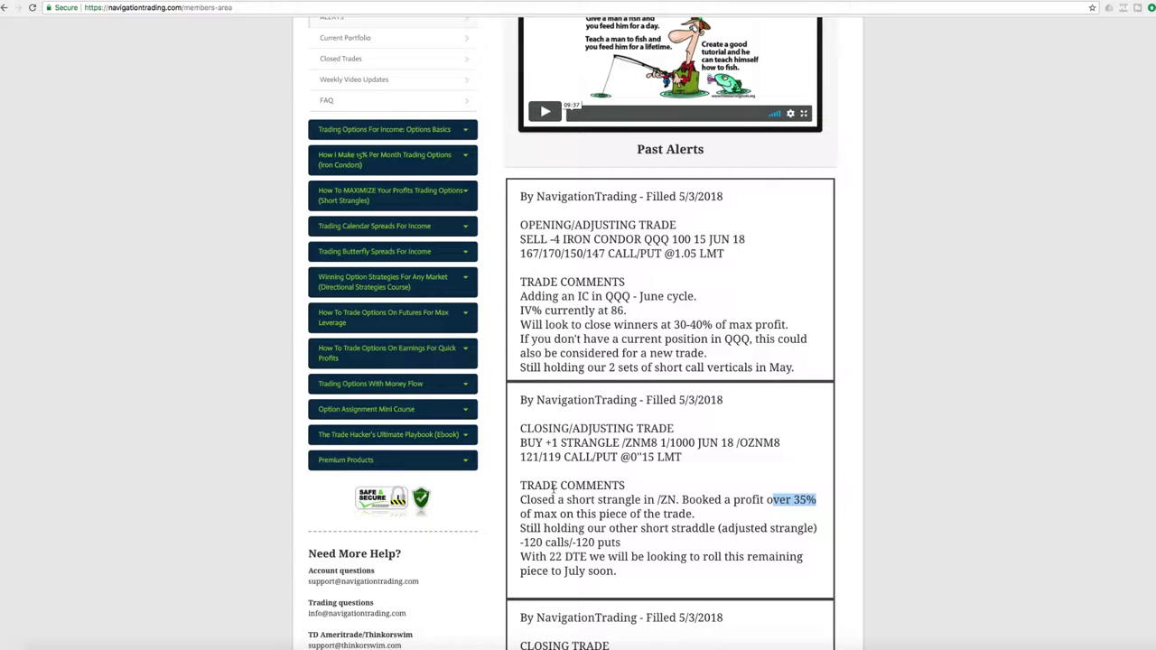
left_click(494, 643)
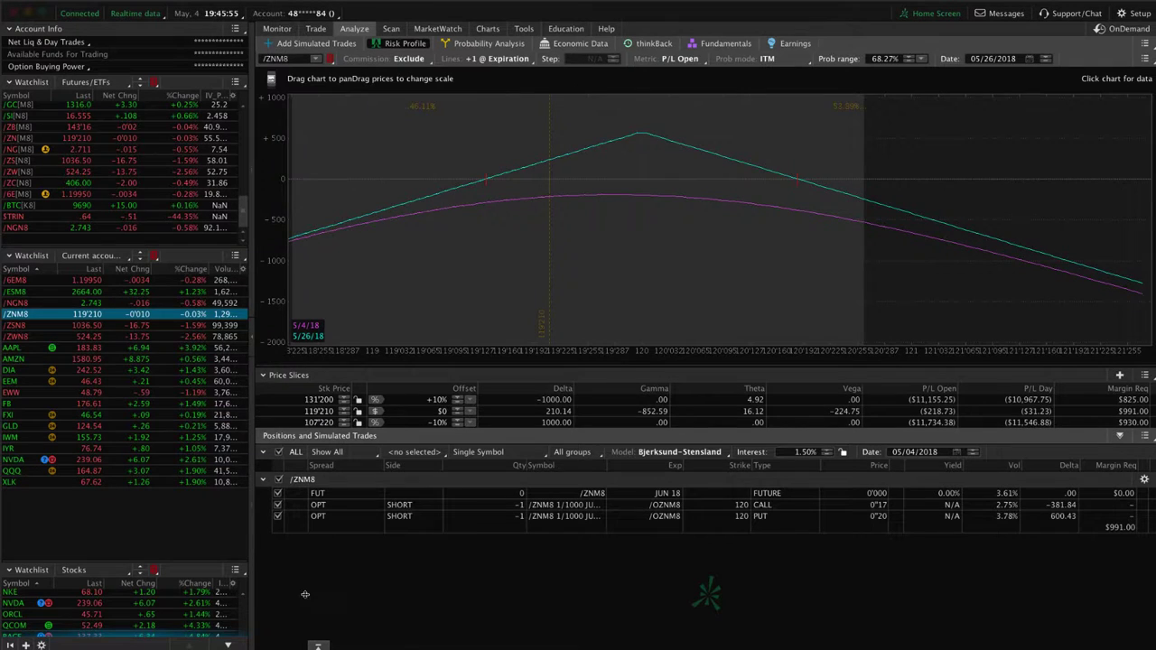
left_click(142, 471)
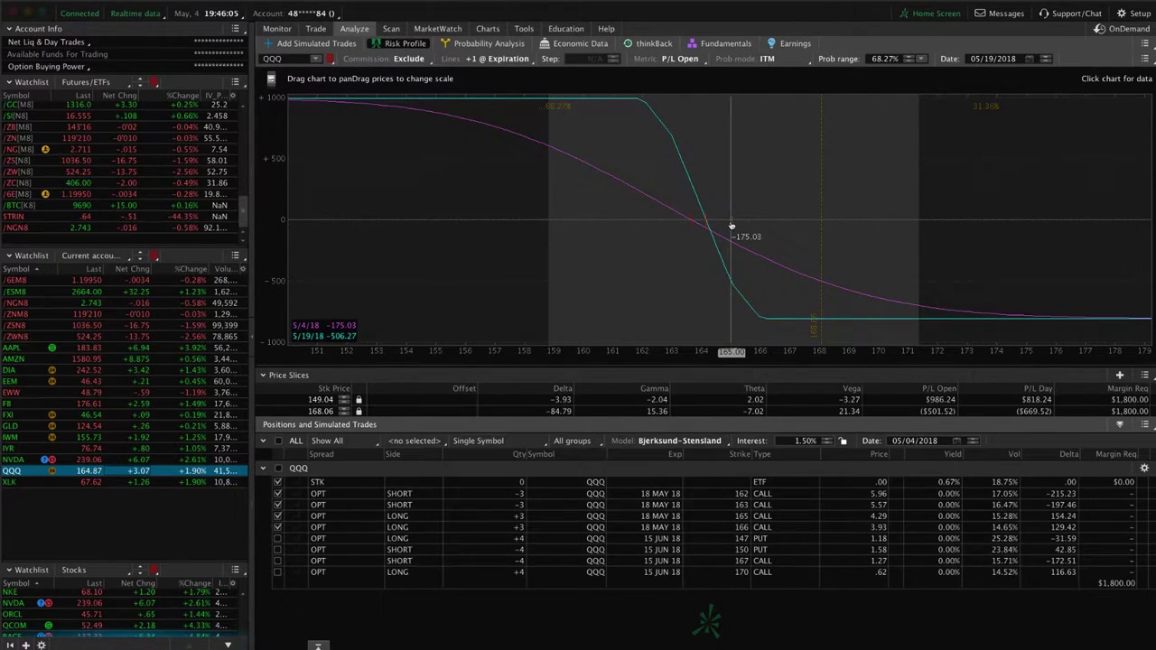
Drop the May 162/163/165/166 QQQ calls and include the June 147/150/167/170 legs
left_click(315, 28)
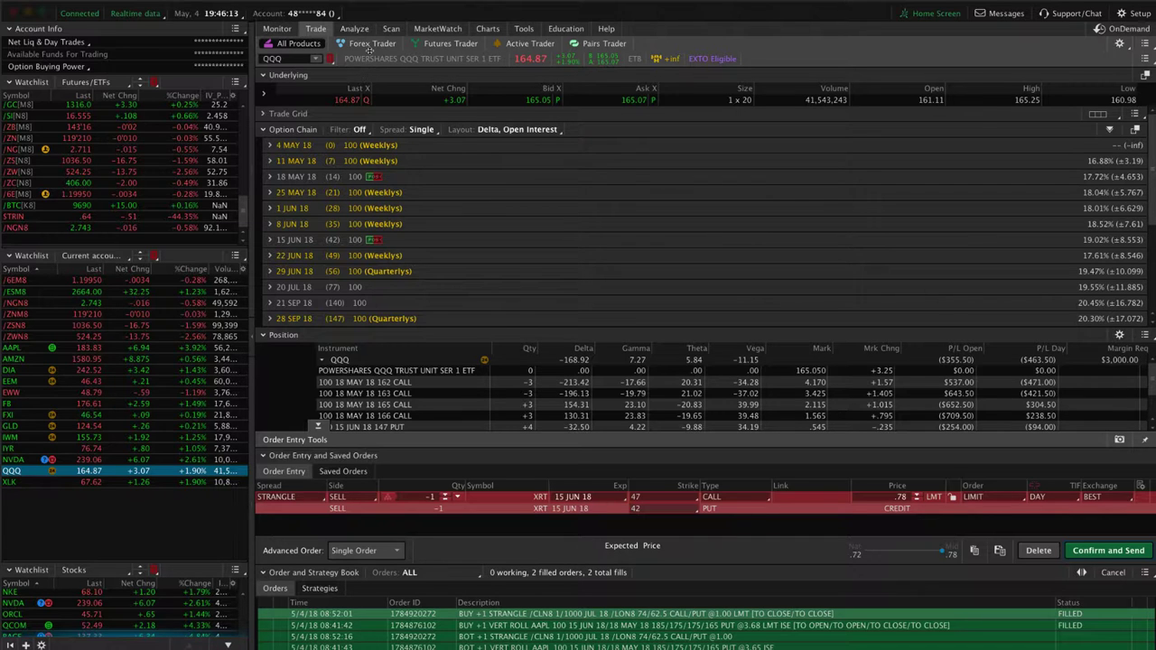
left_click(354, 28)
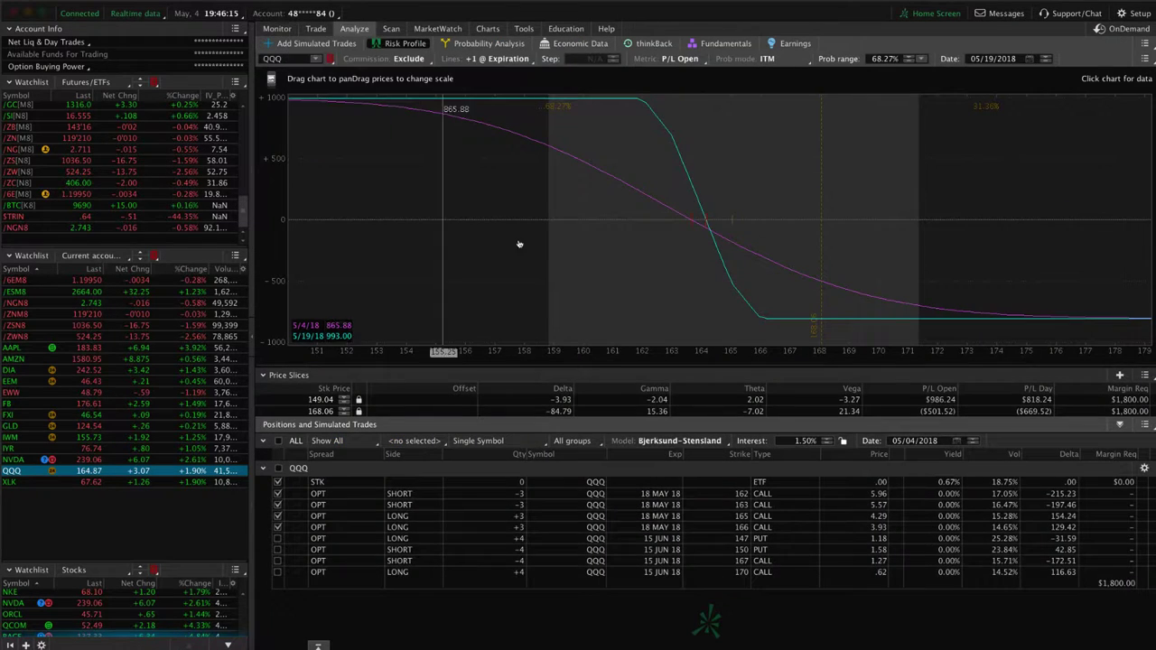
left_click(278, 492)
left_click(277, 505)
left_click(277, 515)
left_click(277, 528)
left_click(277, 538)
left_click(277, 549)
left_click(277, 561)
left_click(277, 571)
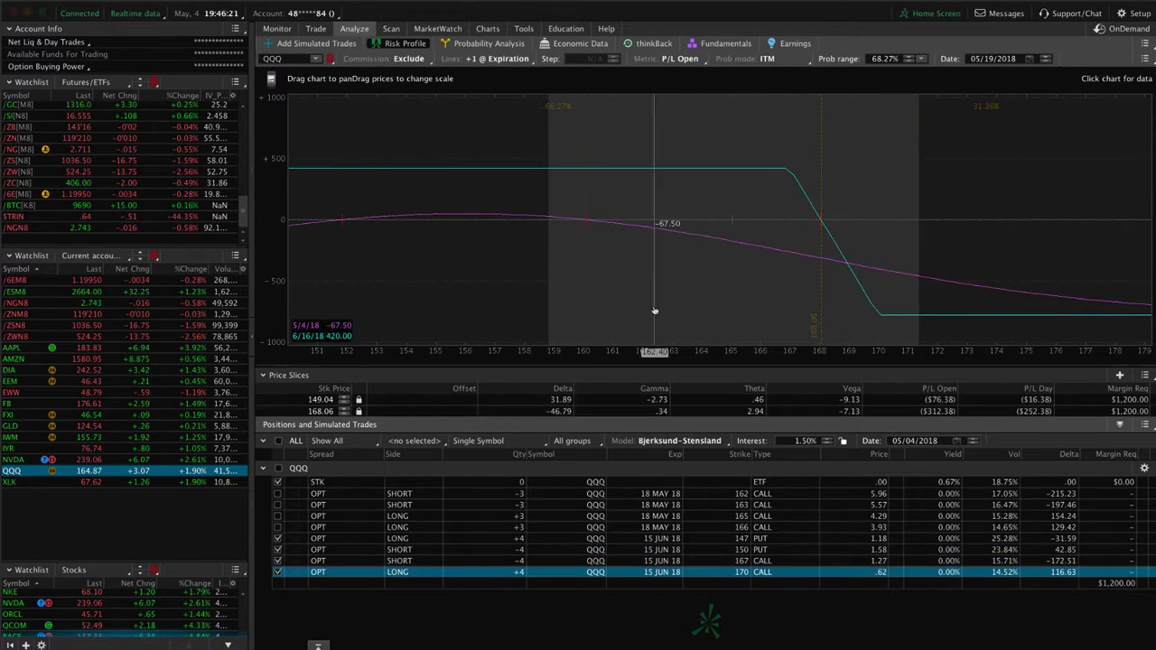
left_click_drag(586, 287, 776, 262)
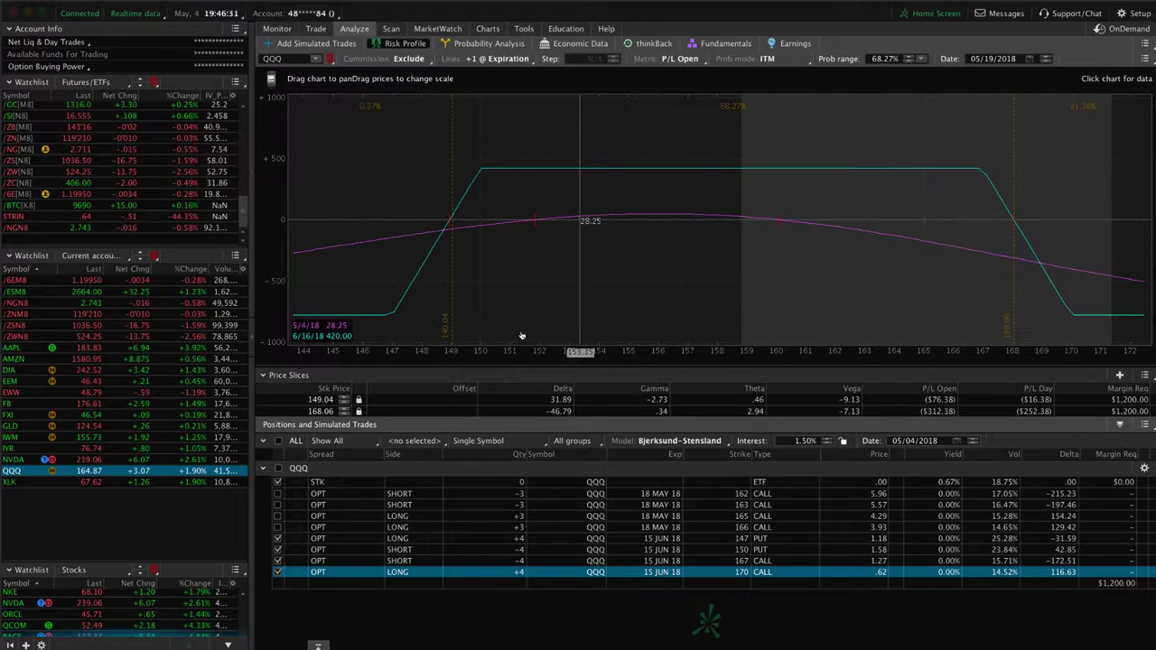
Show /ESM8's June 2520/2550 put and 2790/2820 call condor, then load /NGN8's iron condor
left_click(21, 293)
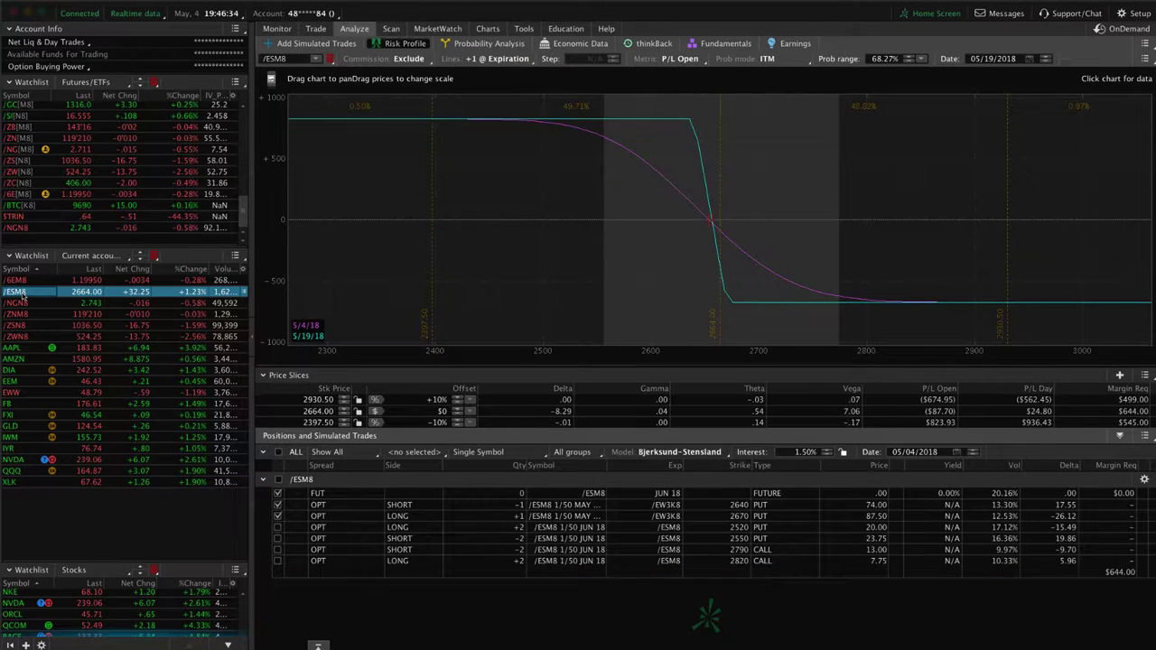
left_click(277, 504)
left_click(277, 516)
left_click(277, 527)
left_click(277, 538)
left_click(277, 549)
left_click(277, 560)
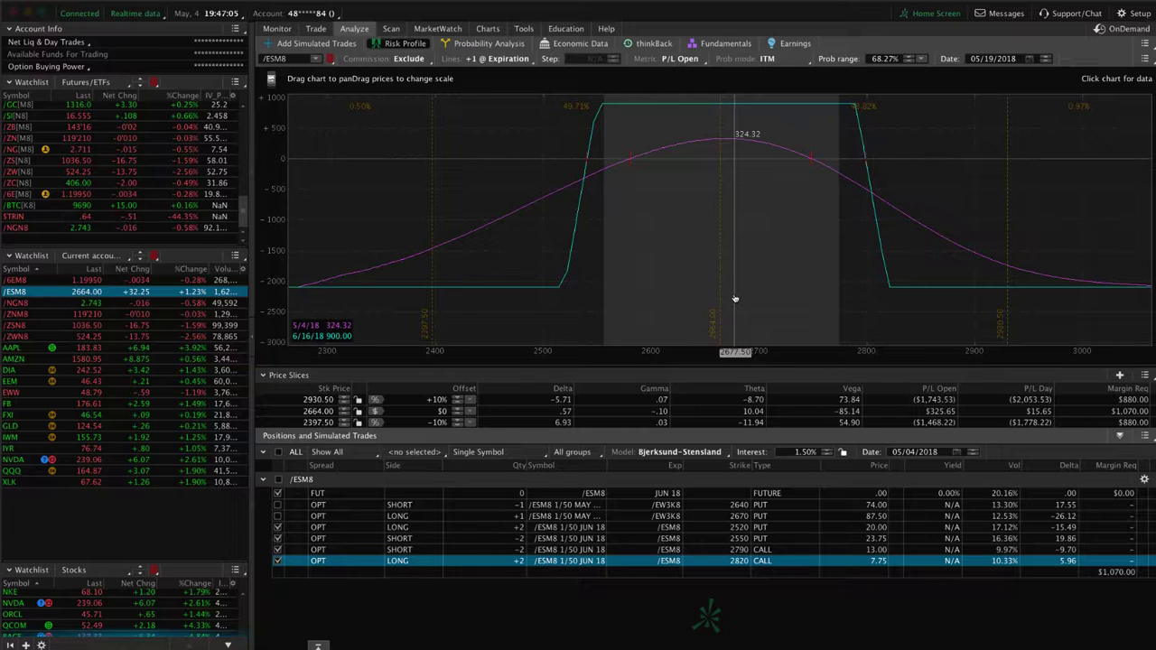
left_click(79, 304)
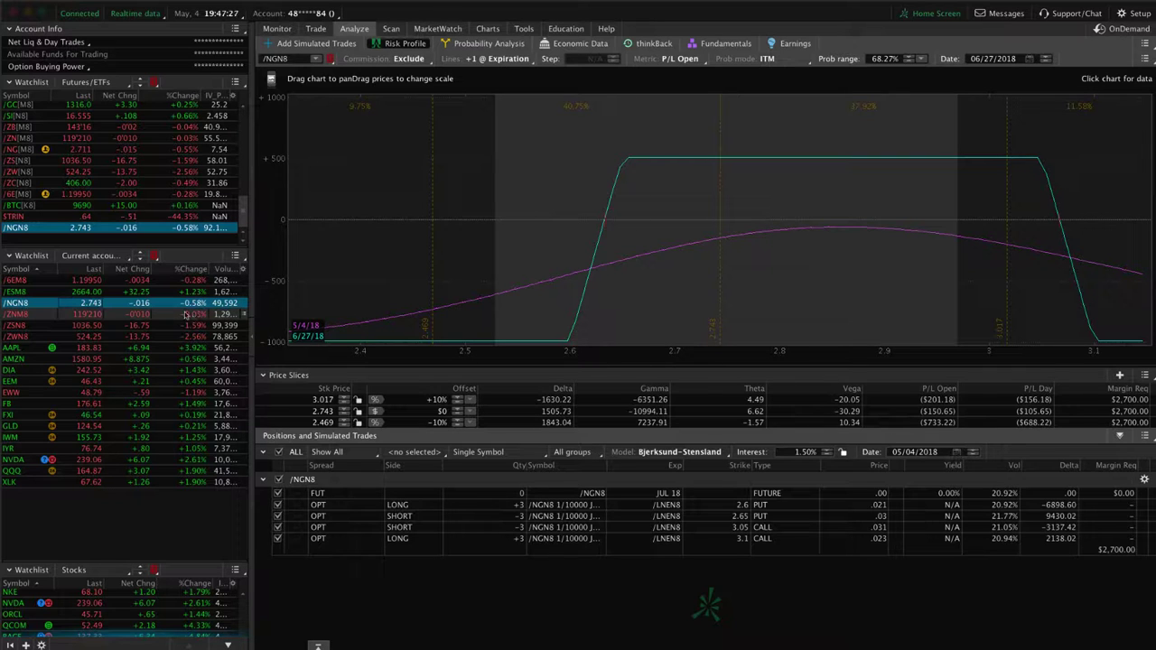
Step through /ZSN8 and /ZWN8, ending on AAPL's long 185 / short 175 June put vertical
left_click(61, 325)
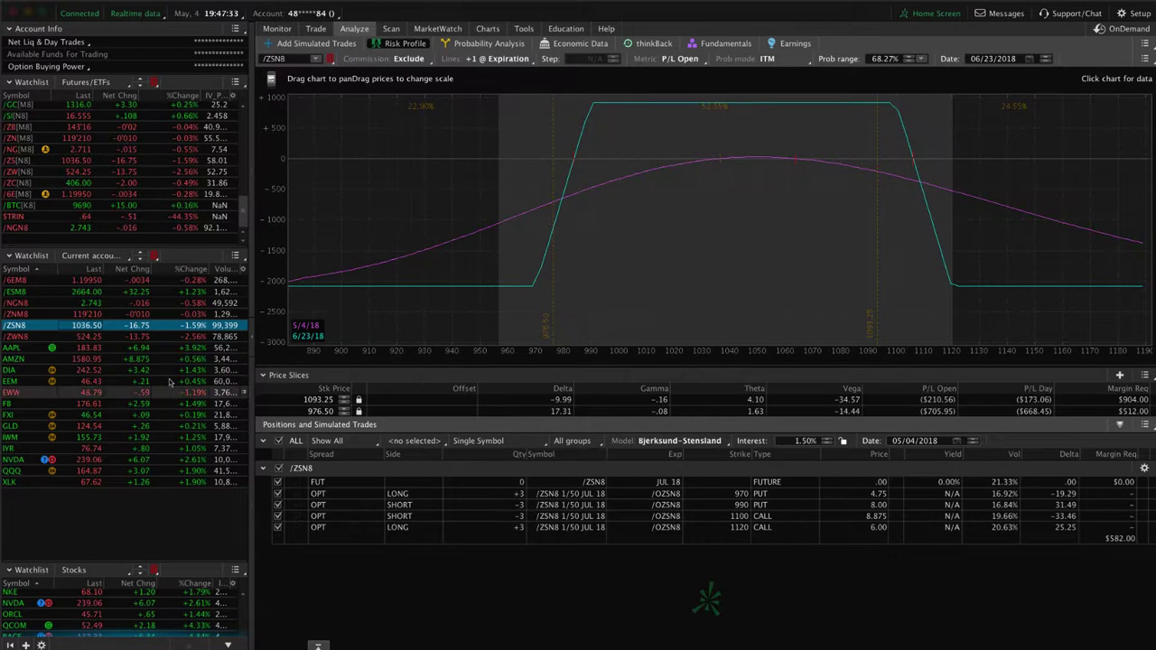
left_click(151, 339)
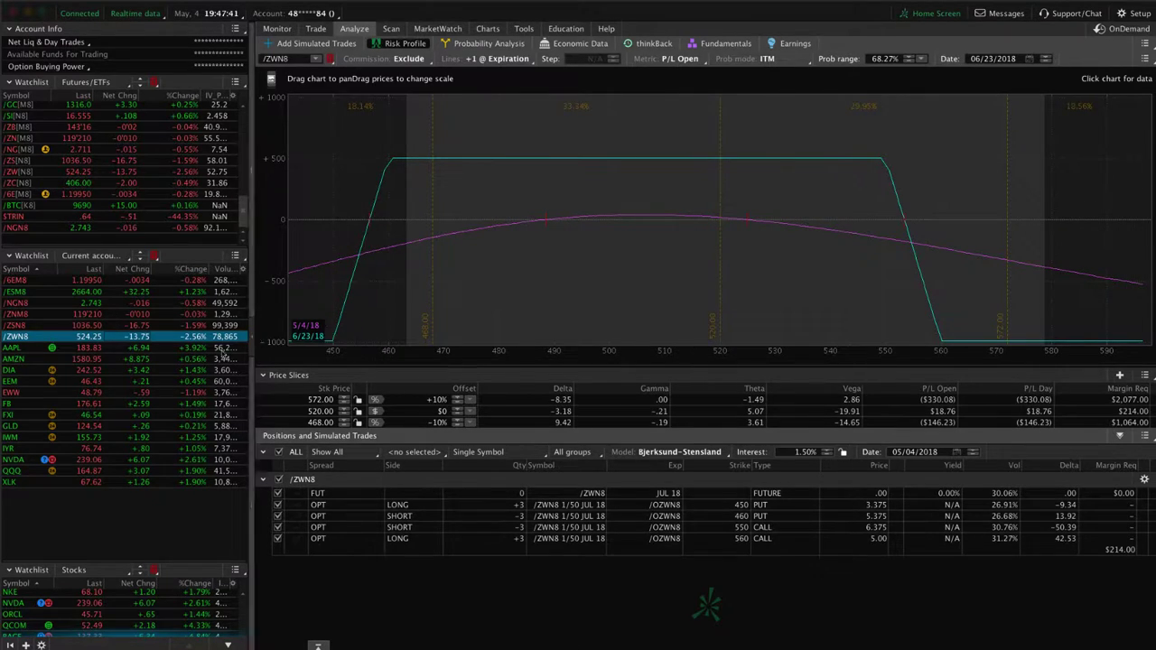
left_click(179, 349)
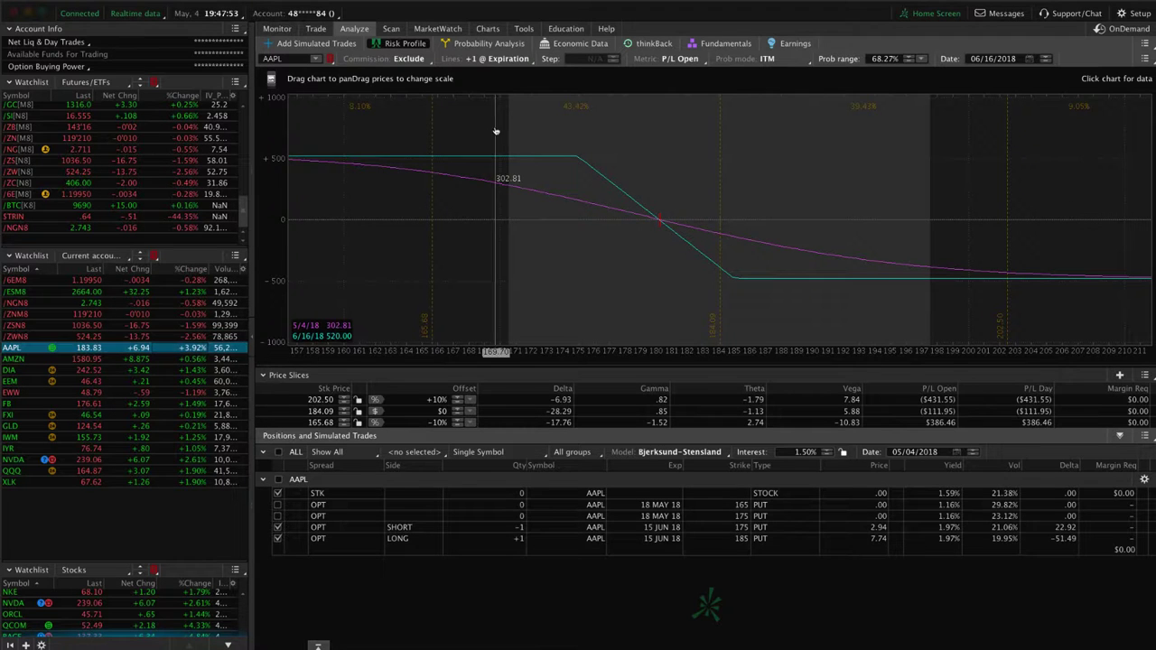
View AAPL's daily chart, then show the AMZN May 1560/1580 put vertical's risk profile
left_click(487, 28)
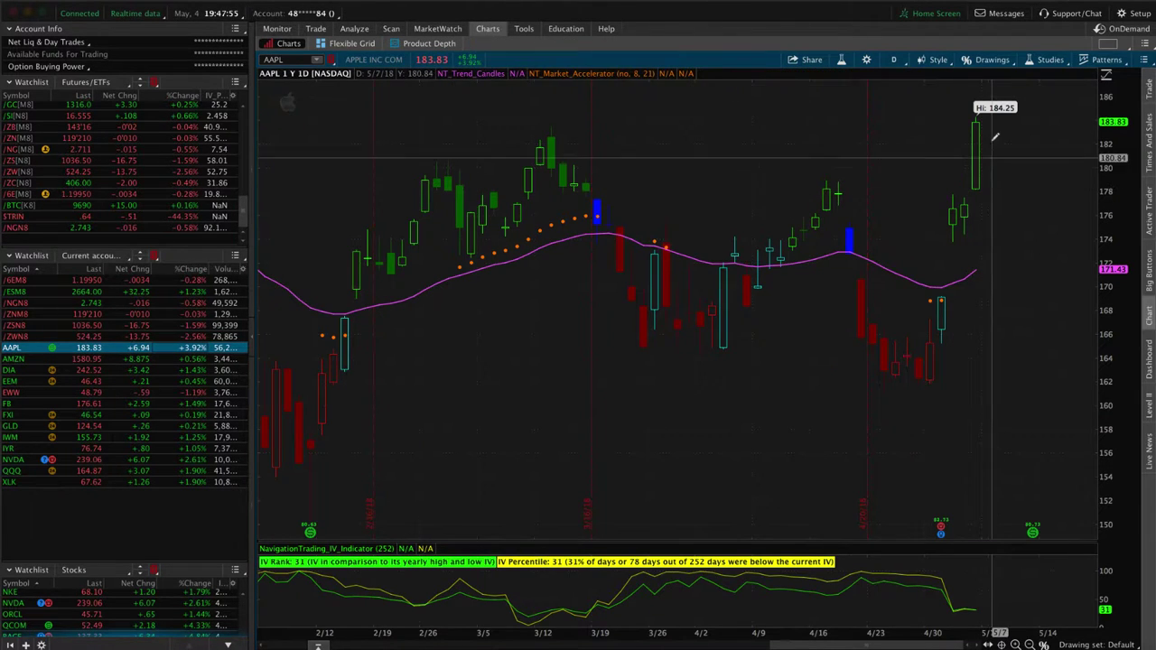
left_click(354, 28)
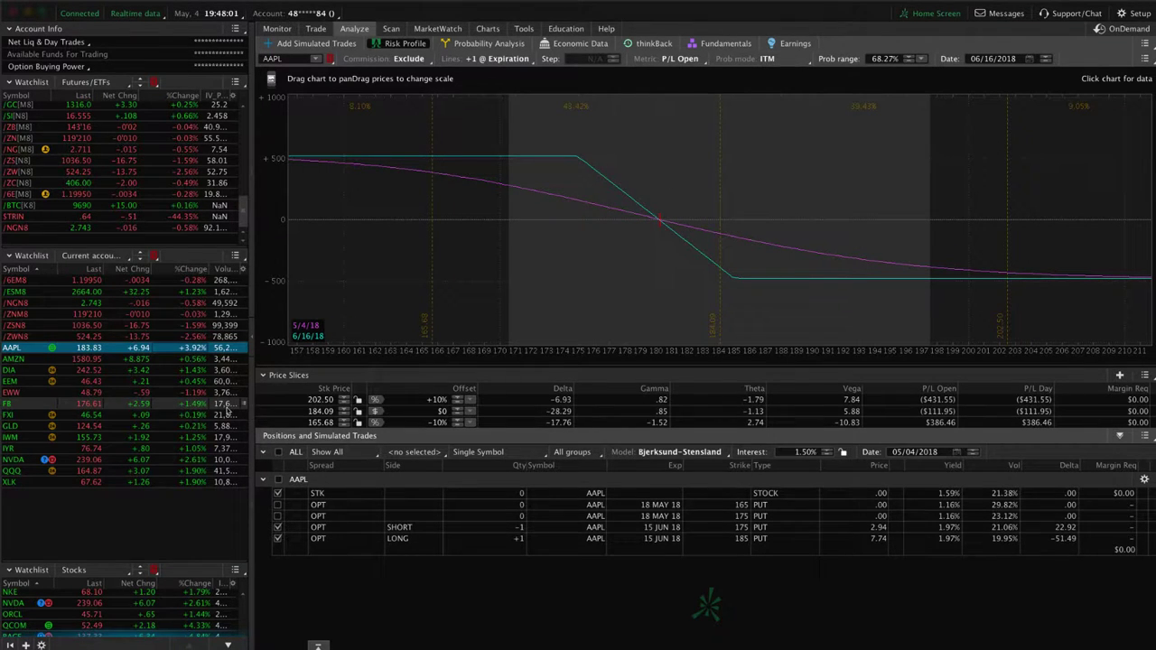
left_click(190, 361)
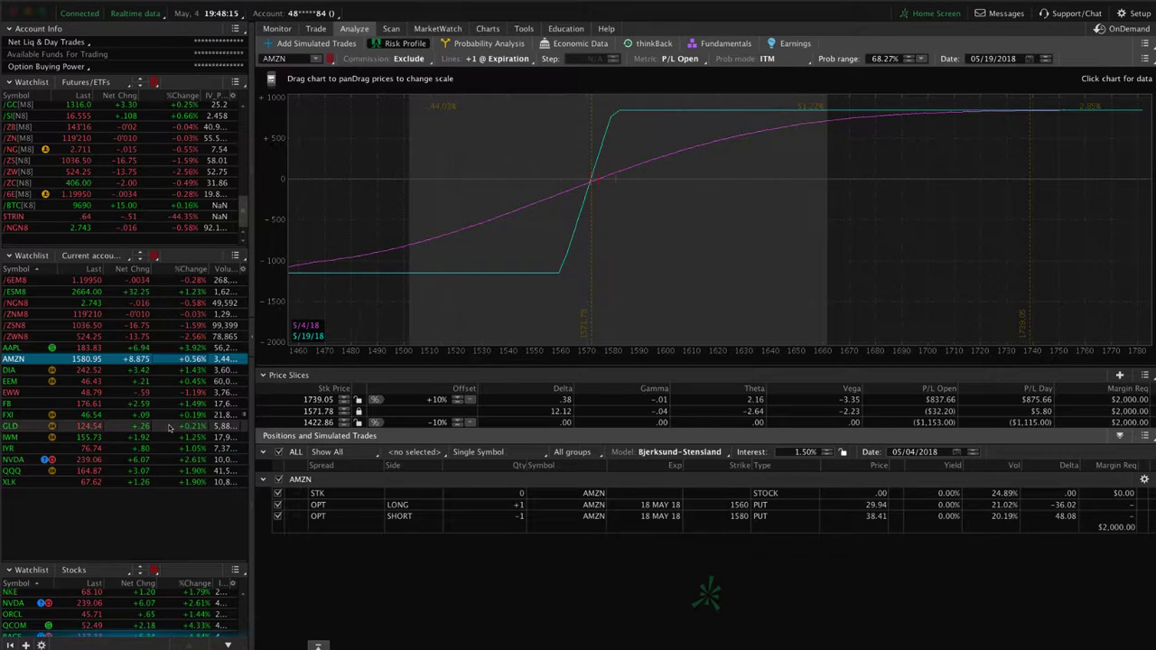
Load DIA and exclude its June 231/234/258/261 legs from the analysis
left_click(192, 372)
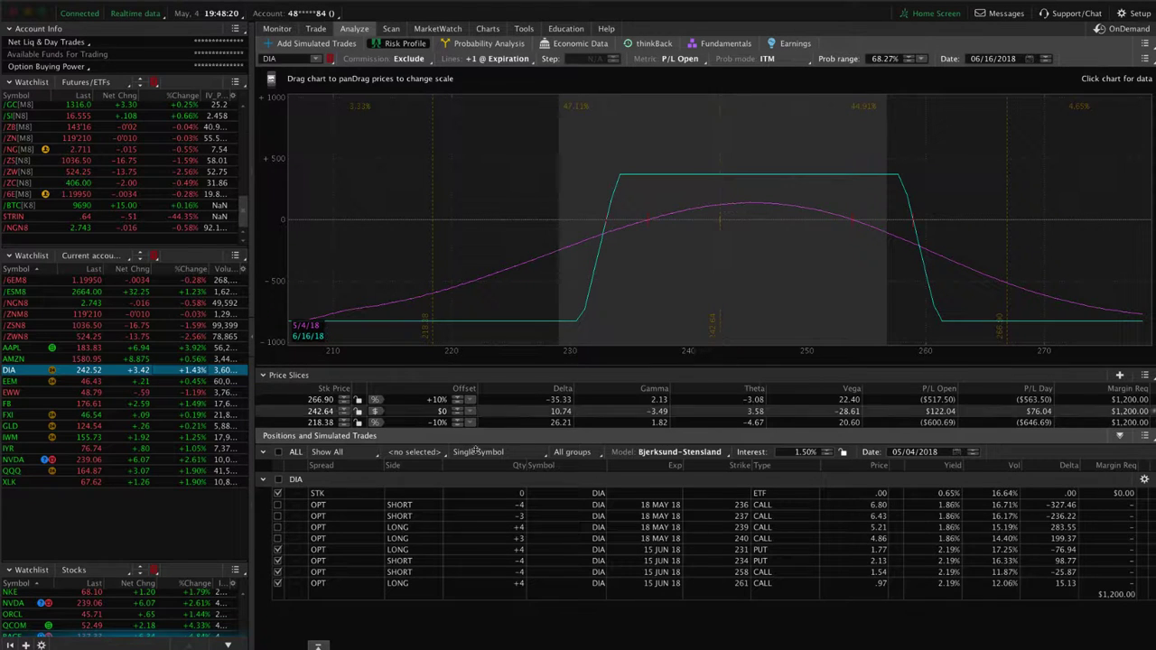
left_click(278, 583)
left_click(278, 584)
left_click(278, 571)
left_click(278, 561)
left_click(278, 549)
Include DIA's May 236–240 calls, then bring up the EEM 45/51 June short strangle
left_click(278, 538)
left_click(278, 526)
left_click(278, 515)
left_click(278, 504)
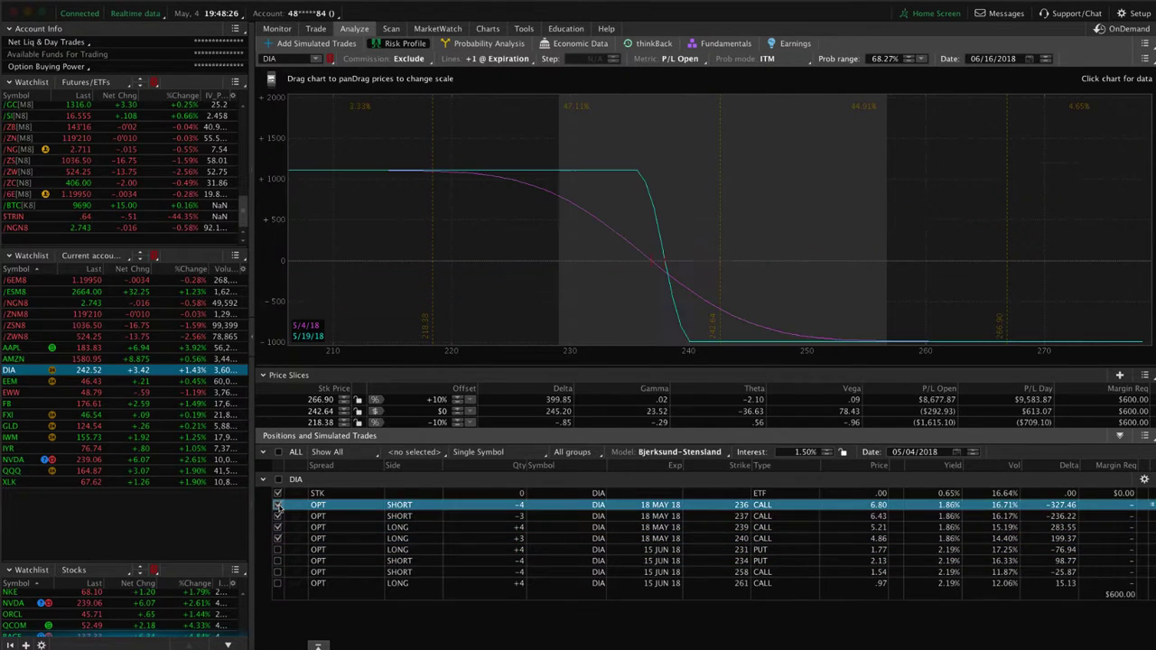
left_click(312, 508)
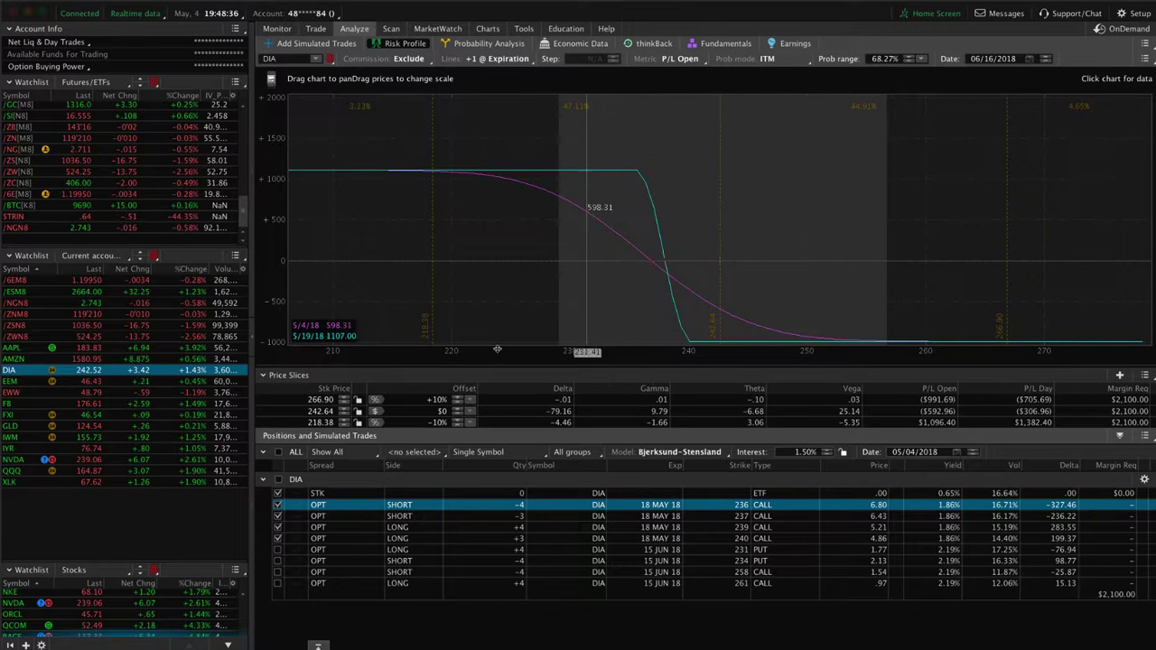
left_click(193, 382)
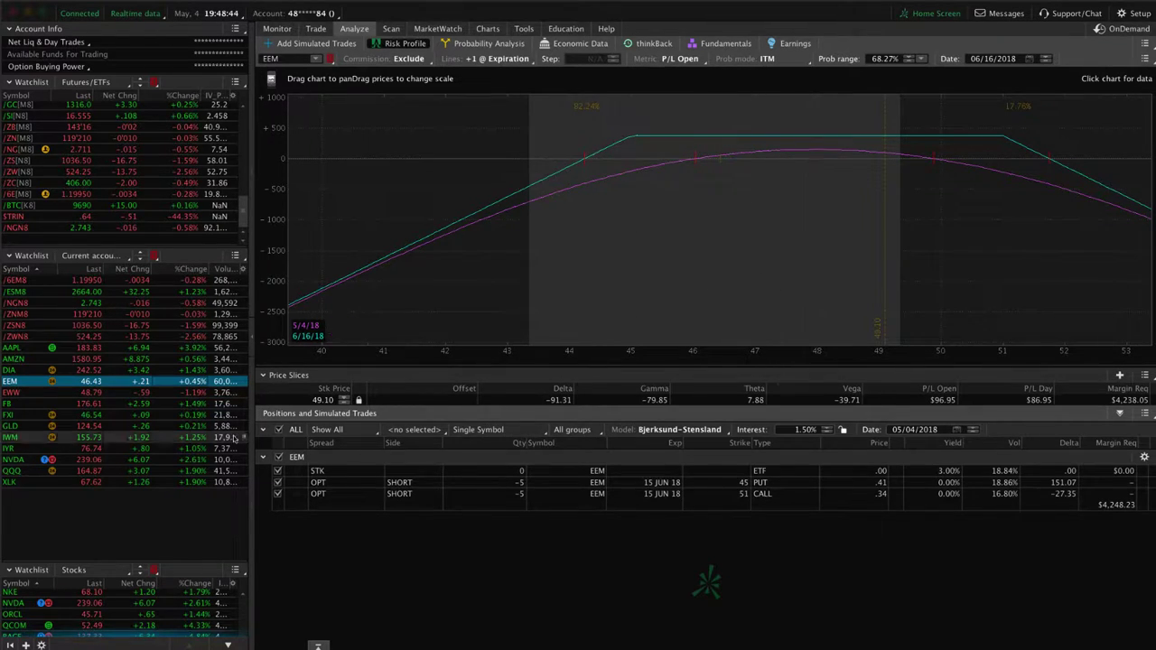
Review EWW, FB and FXI risk profiles, finishing on IWM's 143/146/161/164 June iron condor
left_click(199, 393)
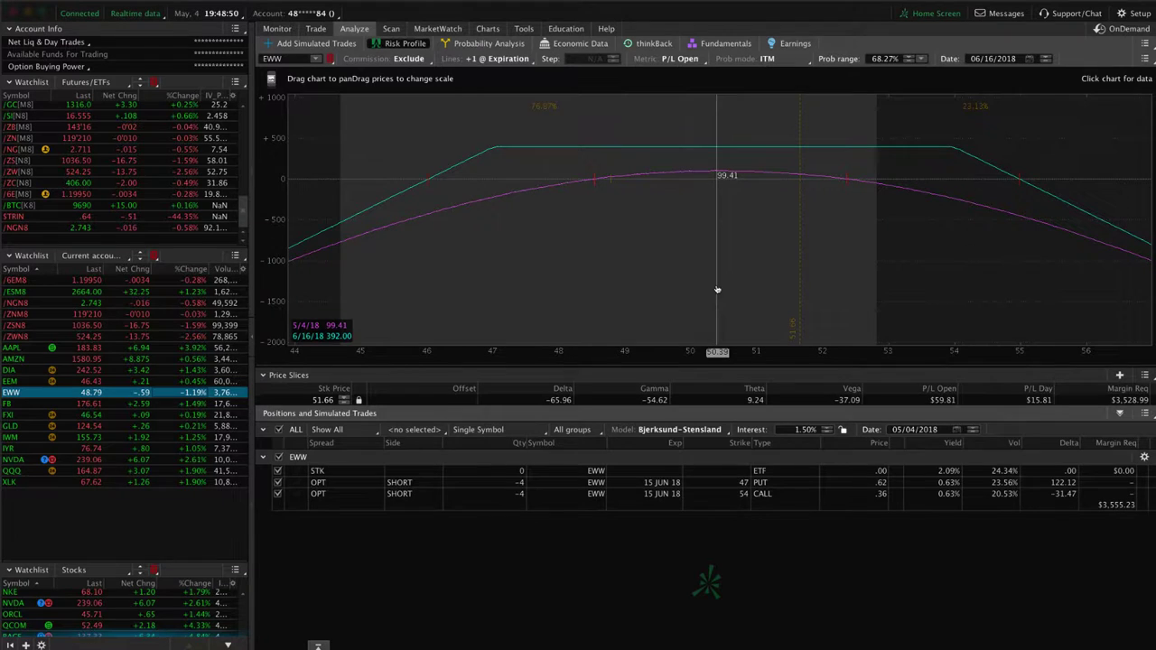
left_click(200, 403)
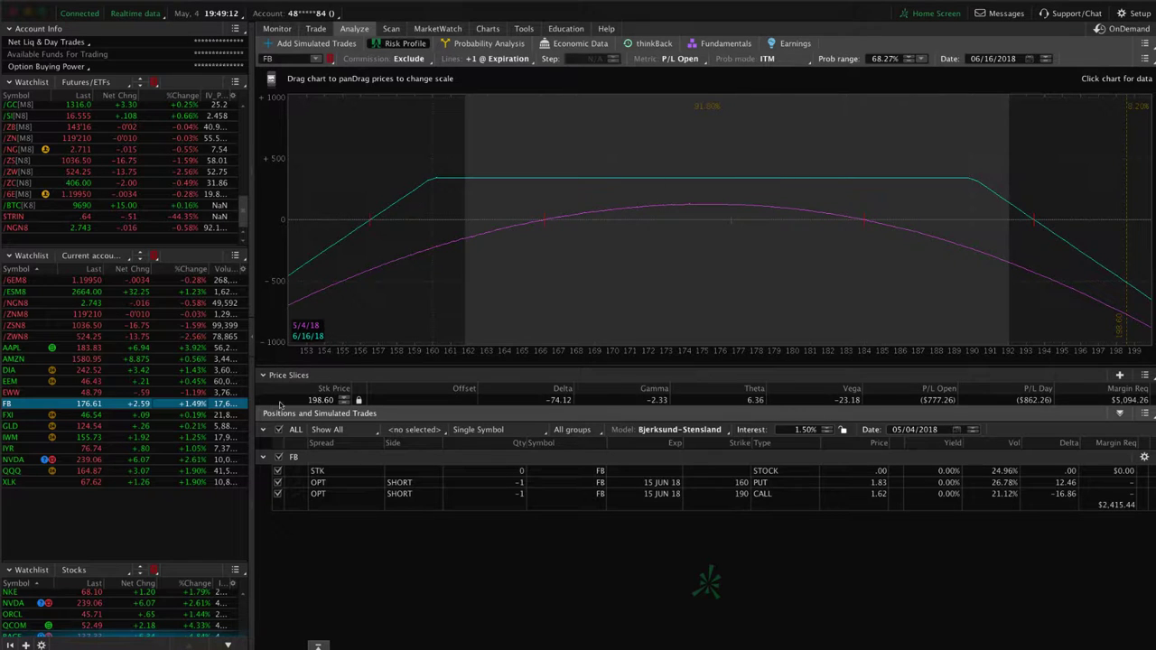
left_click(179, 417)
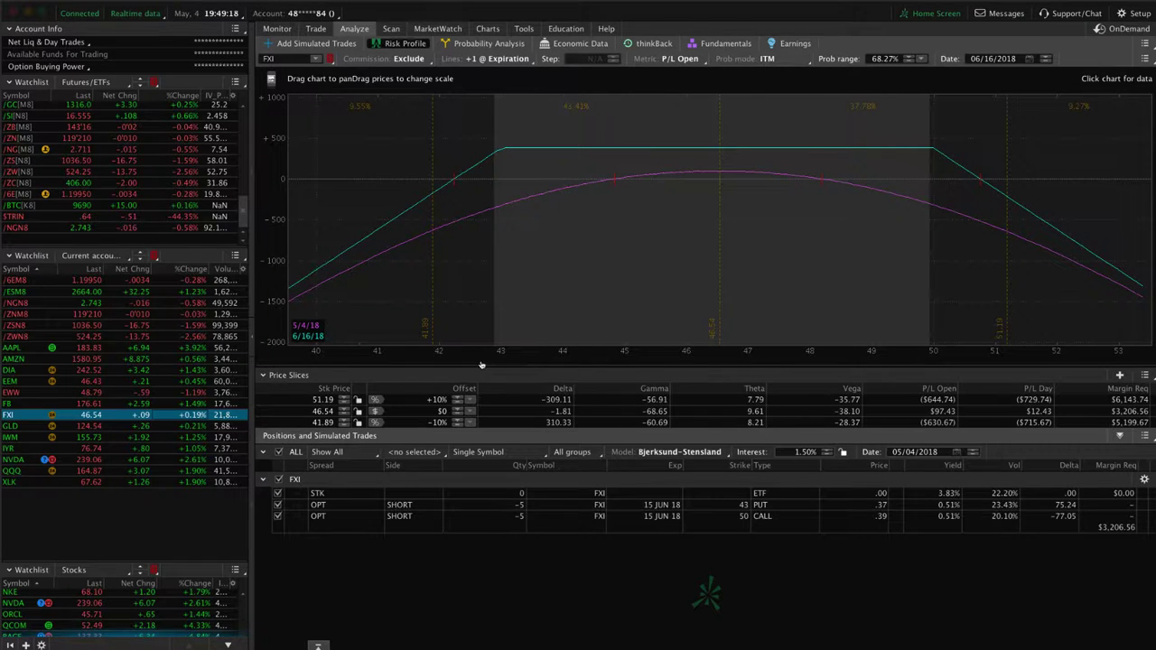
left_click(179, 437)
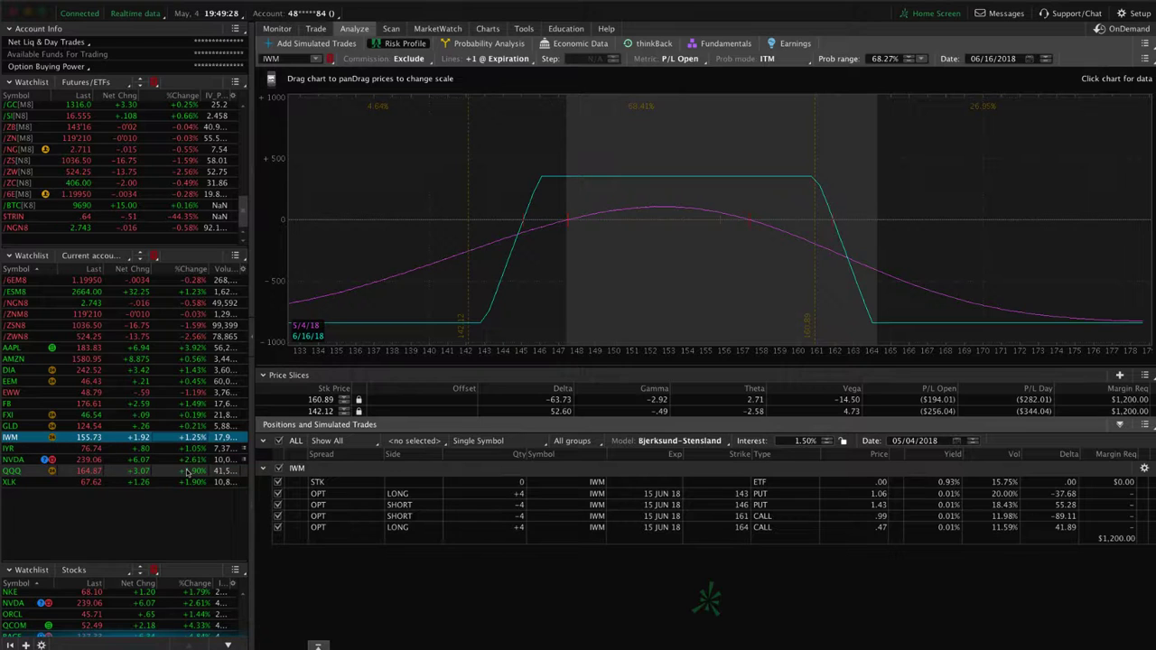
Load XLK's long 3 68 / short 3 64 May put vertical and pan to lower prices
left_click(191, 485)
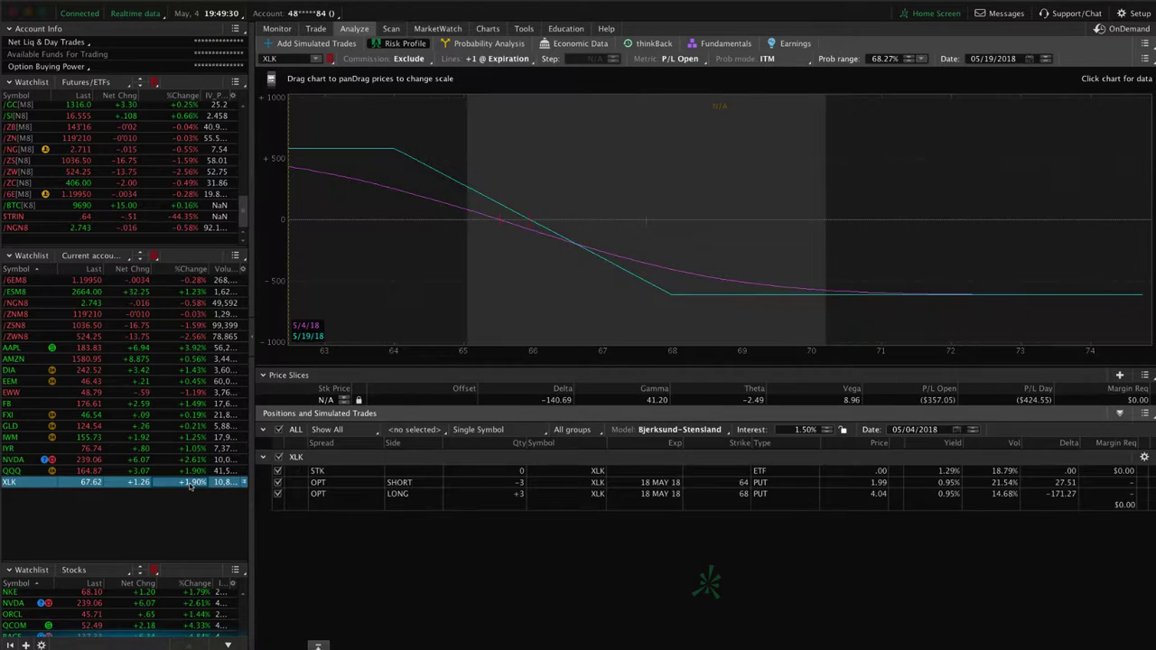
left_click_drag(526, 271, 731, 271)
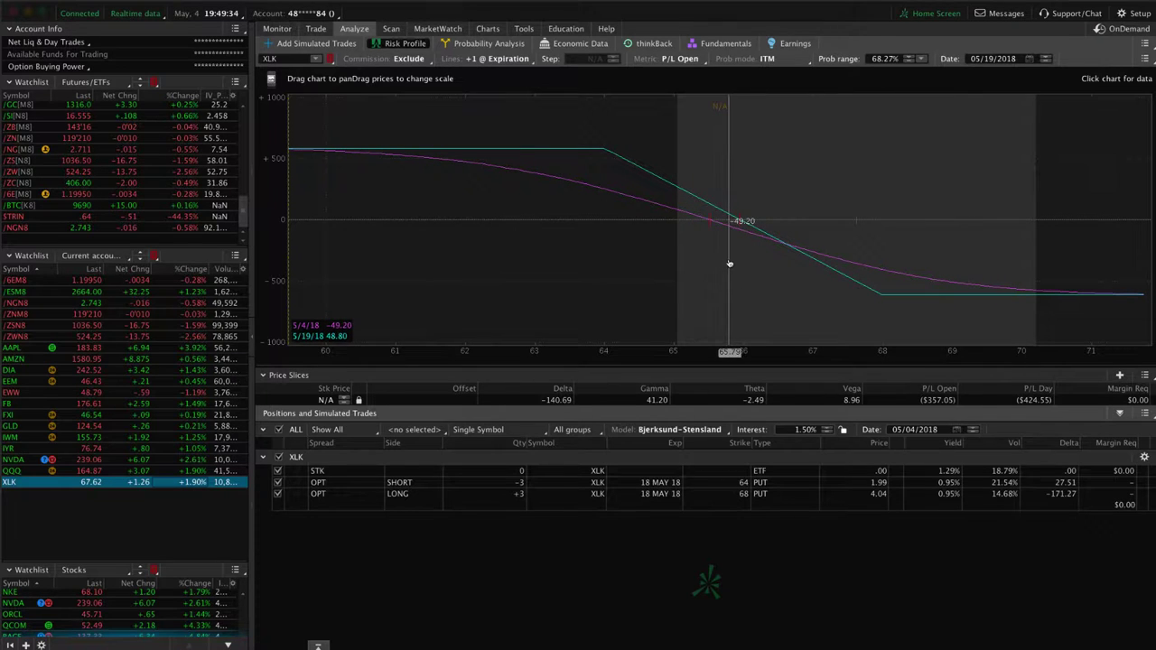